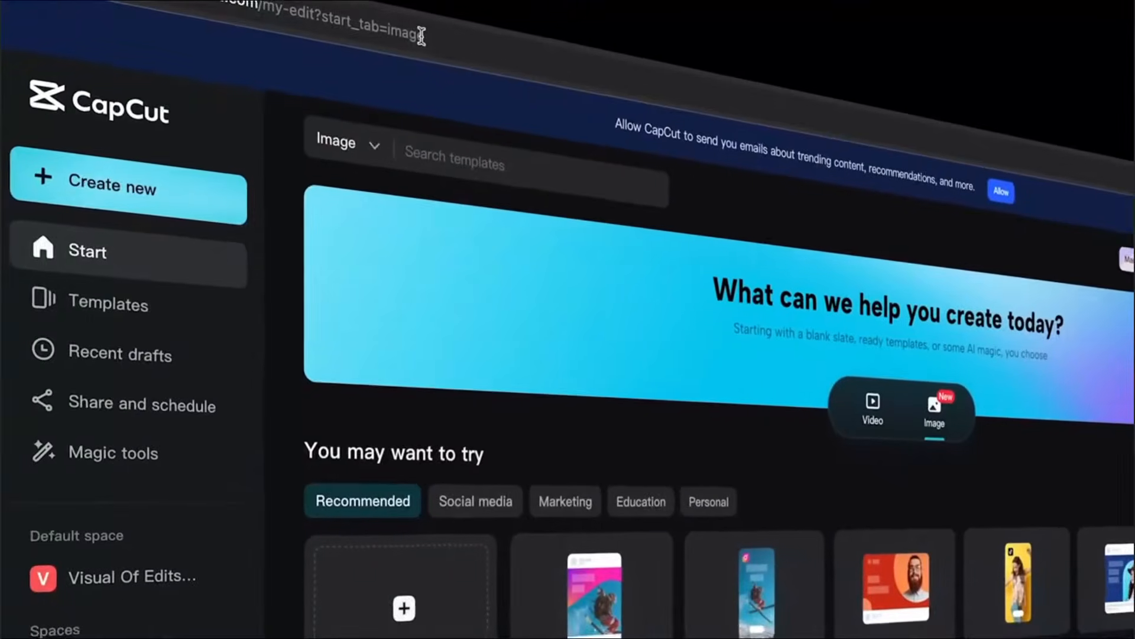
# Step: Find the Remove background tool for videos among the Magic tools and open it
pyautogui.click(178, 471)
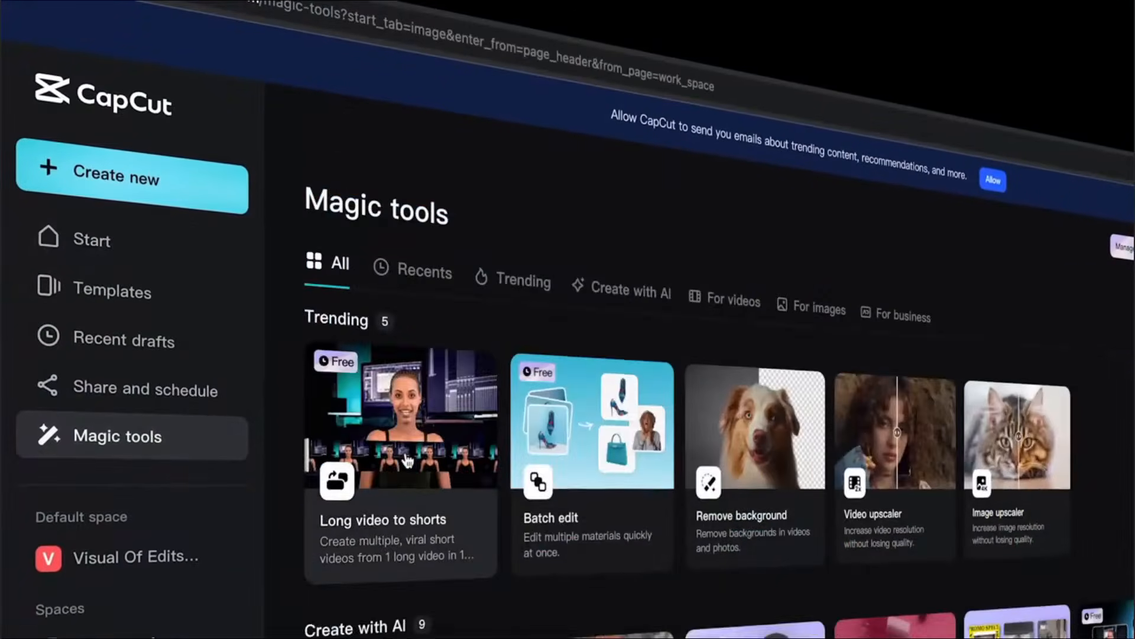
pyautogui.scroll(-6, 591, 414)
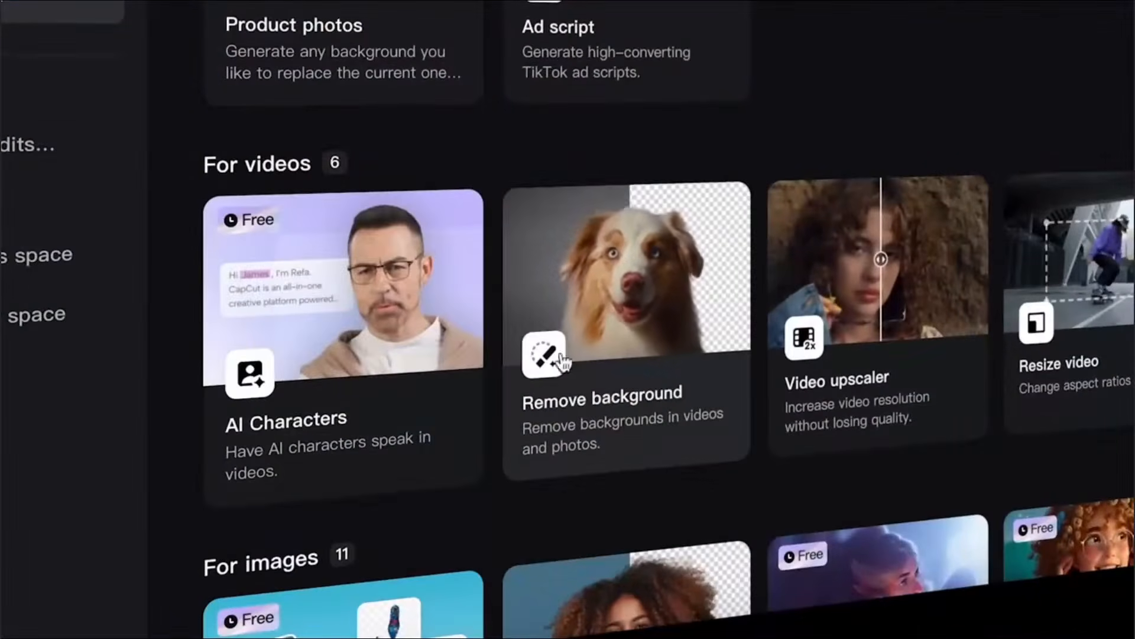
pyautogui.click(636, 439)
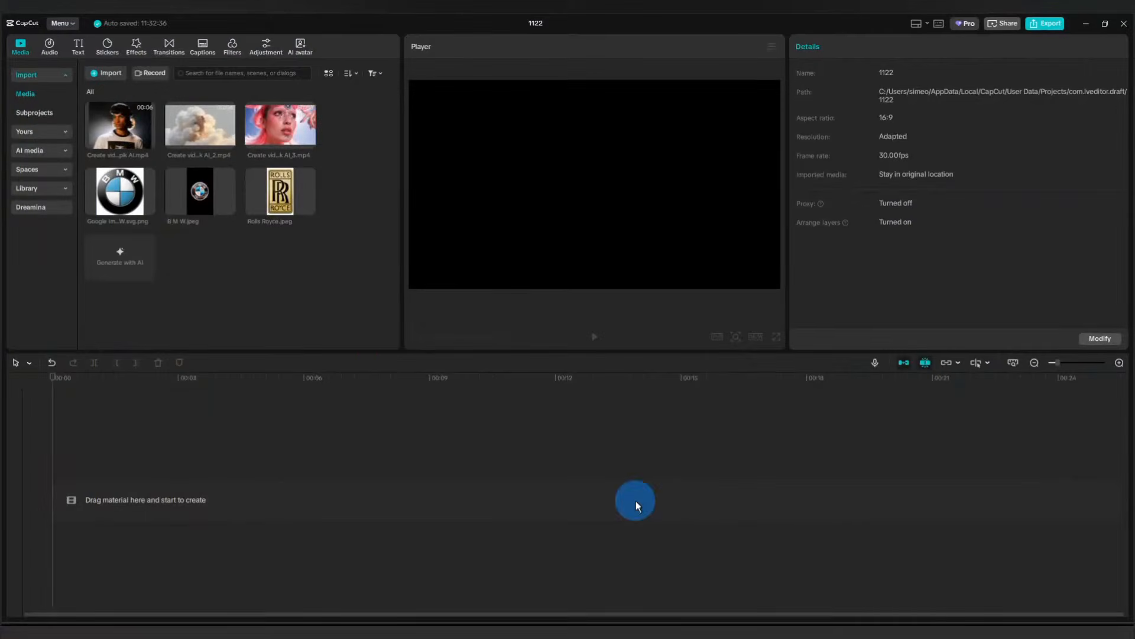
# Step: Place the pink-haired woman clip Create videos - Freepik AI_3.mp4 at the start of the timeline and select it
pyautogui.moveTo(286, 126); pyautogui.dragTo(110, 492)
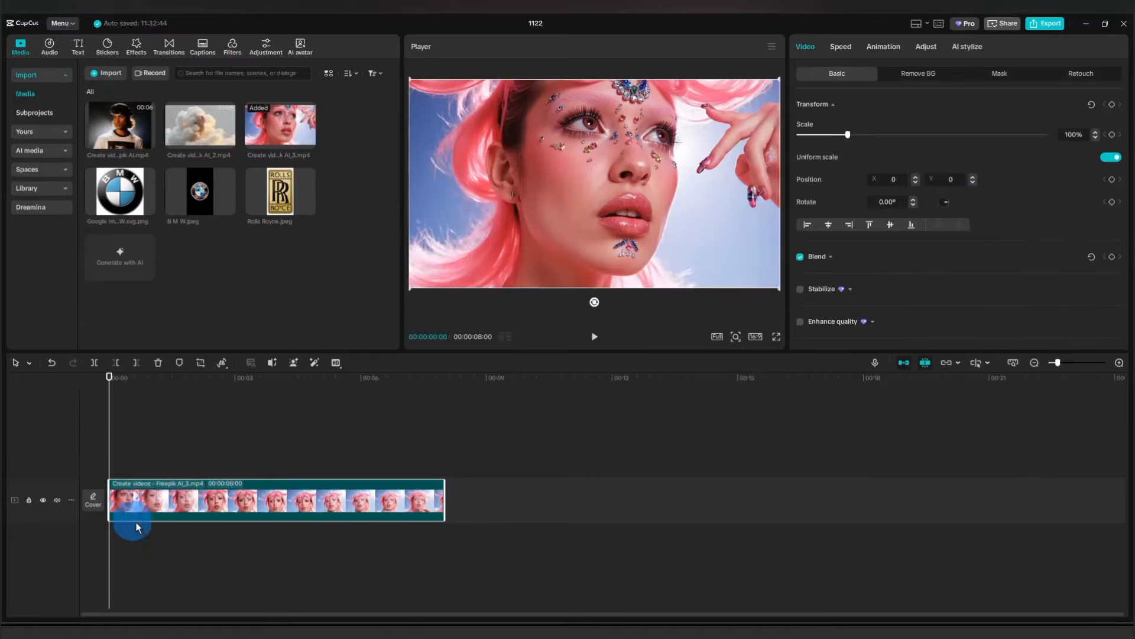
pyautogui.click(339, 545)
pyautogui.click(253, 505)
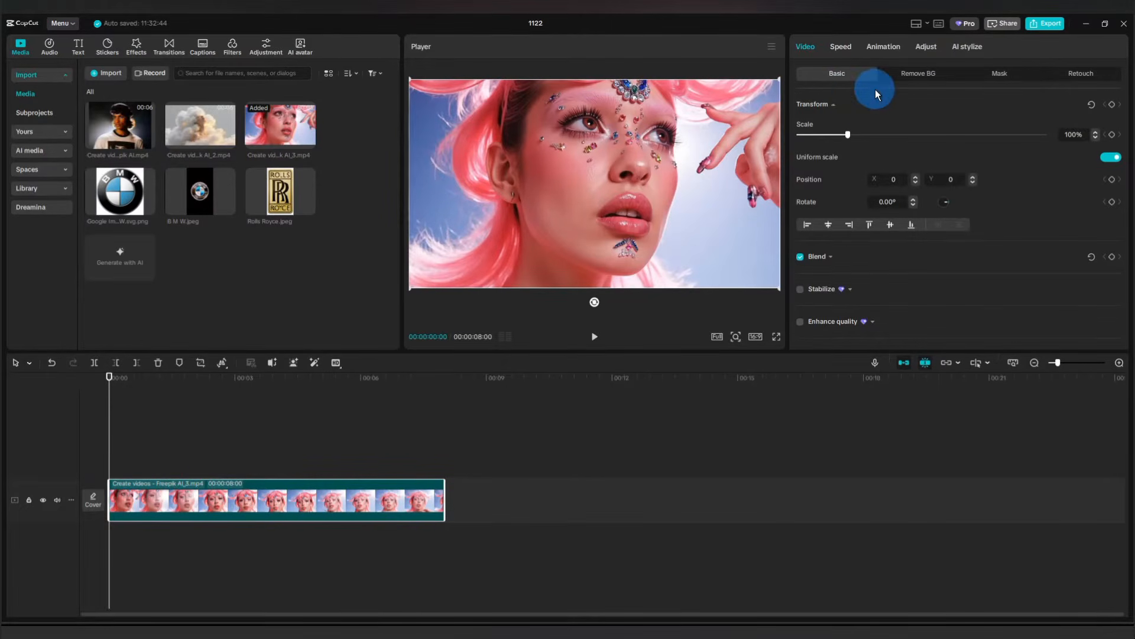
# Step: Raise the saturation of the cyan and blue ranges to 100 in the clip's HSL adjustment
pyautogui.click(926, 47)
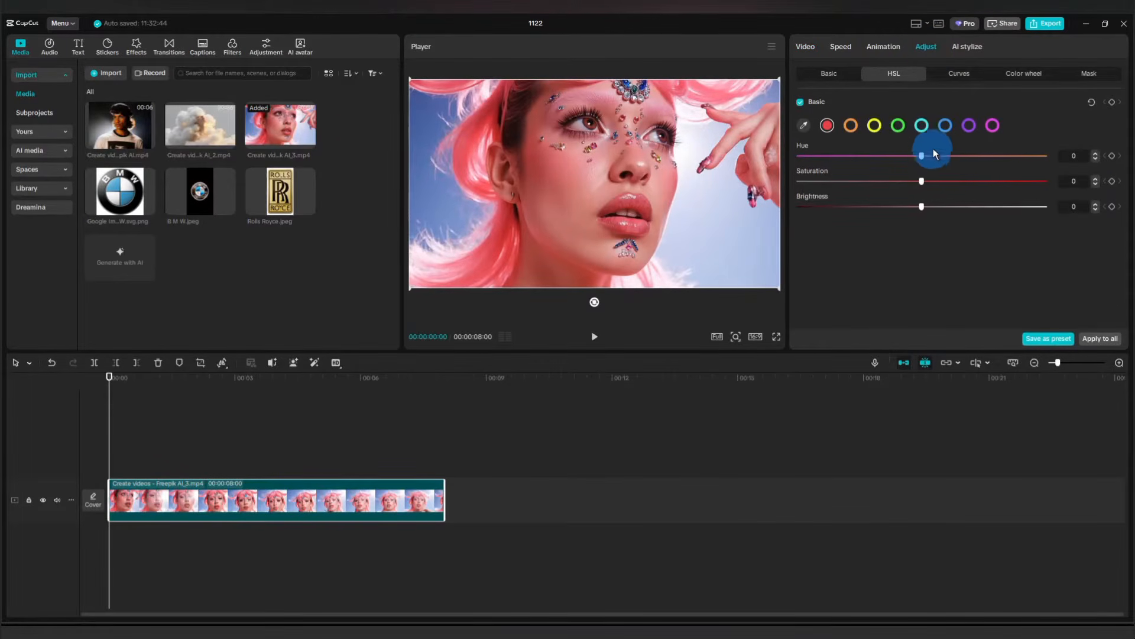
pyautogui.click(921, 125)
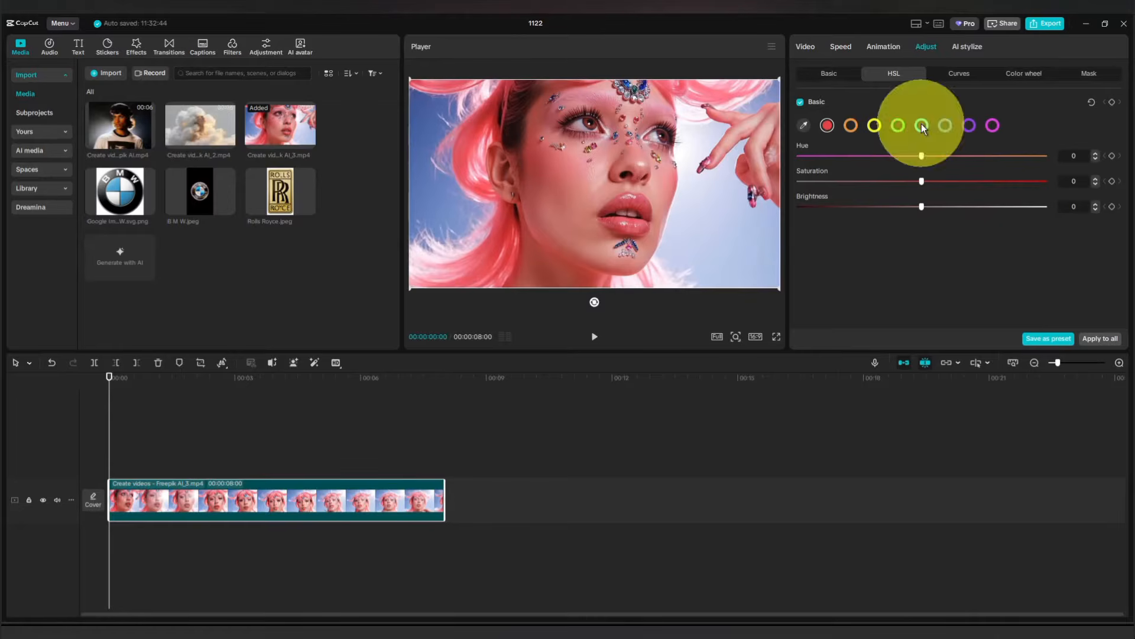
pyautogui.moveTo(924, 179); pyautogui.dragTo(1013, 180)
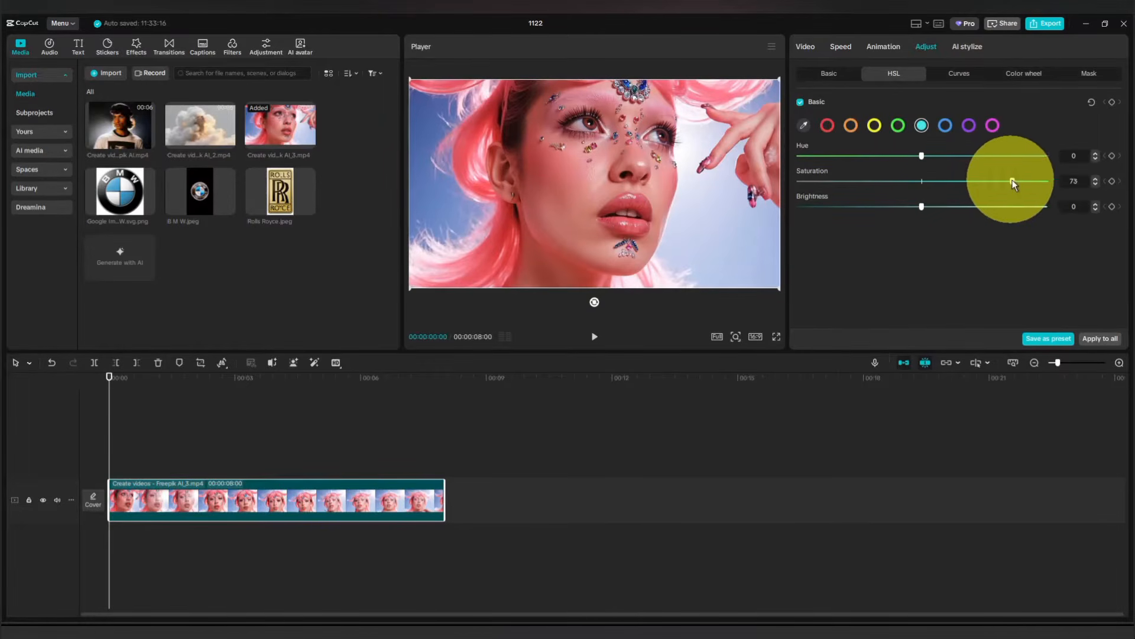
pyautogui.click(968, 127)
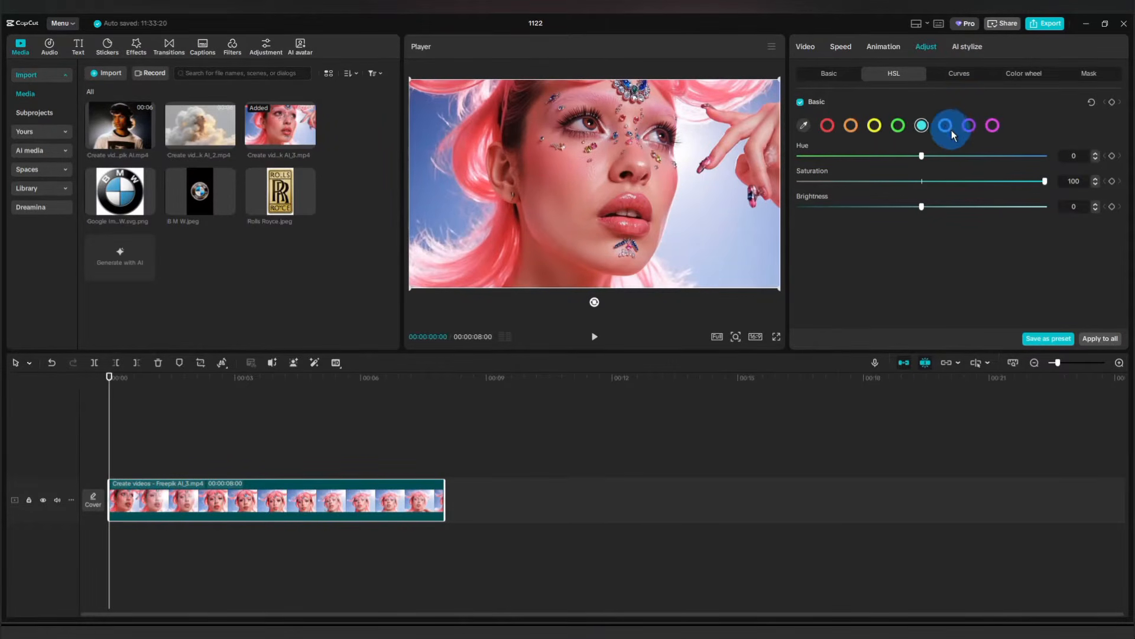
pyautogui.click(946, 125)
pyautogui.moveTo(924, 180); pyautogui.dragTo(1048, 182)
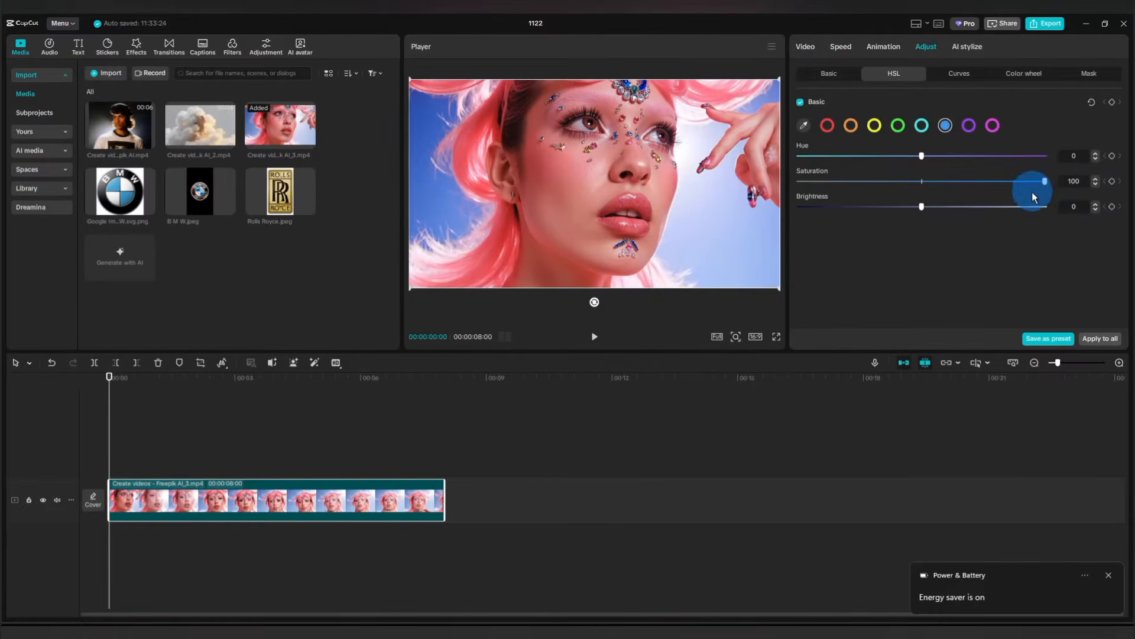
pyautogui.click(812, 287)
# Step: Desaturate the clip's red, orange, yellow, green and purple ranges in HSL, setting their saturation to -100
pyautogui.click(828, 126)
pyautogui.moveTo(921, 181); pyautogui.dragTo(799, 181)
pyautogui.moveTo(920, 181); pyautogui.dragTo(792, 181)
pyautogui.click(875, 125)
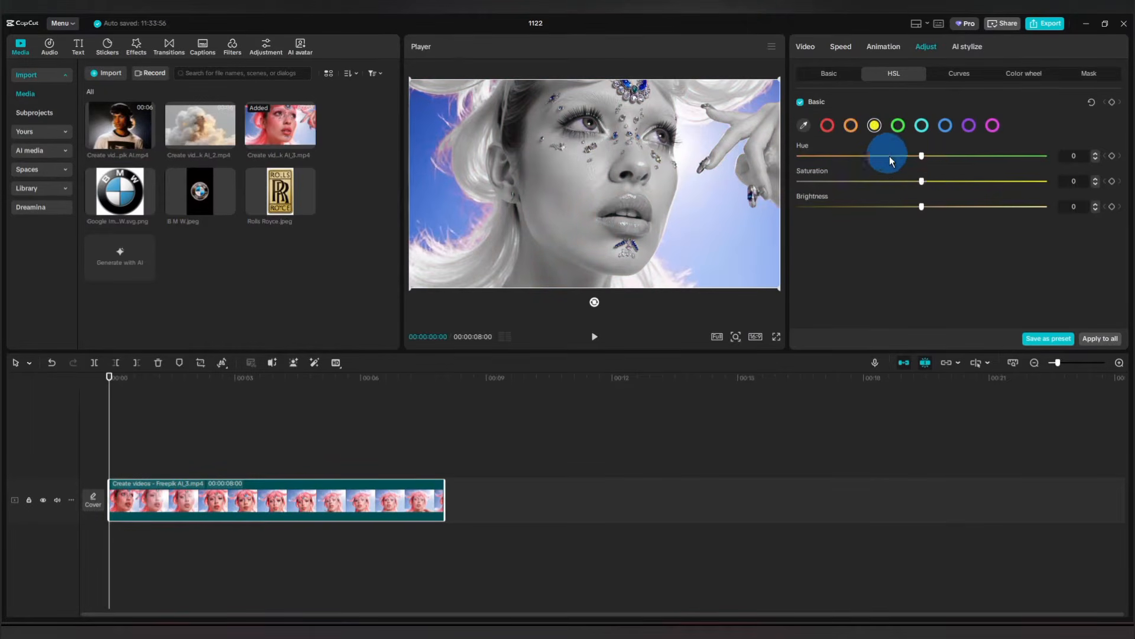
pyautogui.click(899, 125)
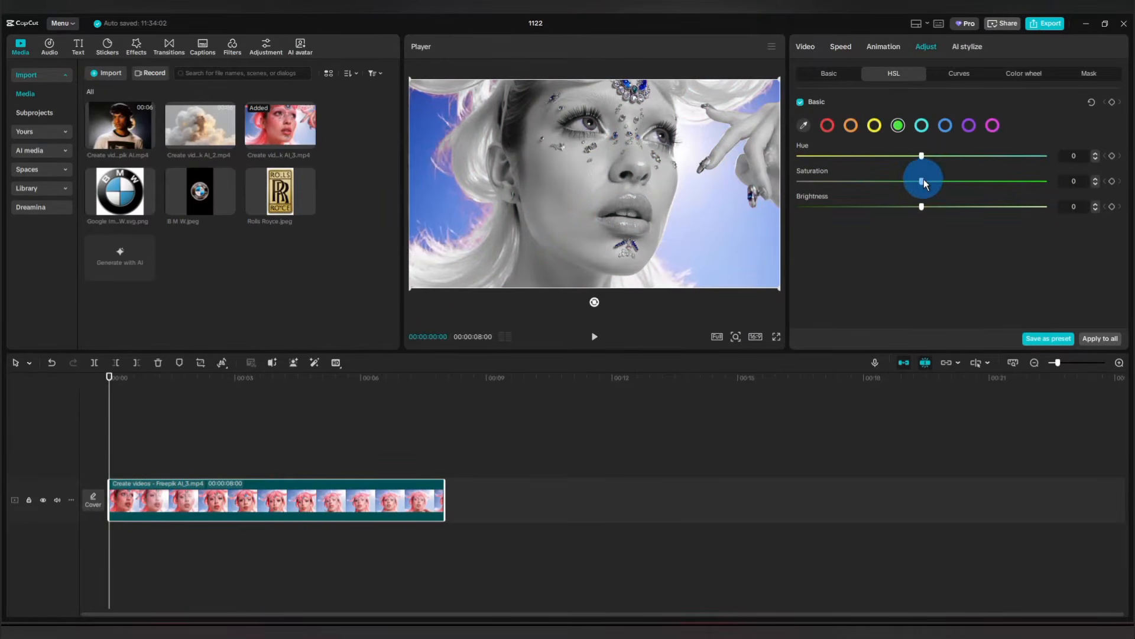
pyautogui.moveTo(923, 179); pyautogui.dragTo(799, 181)
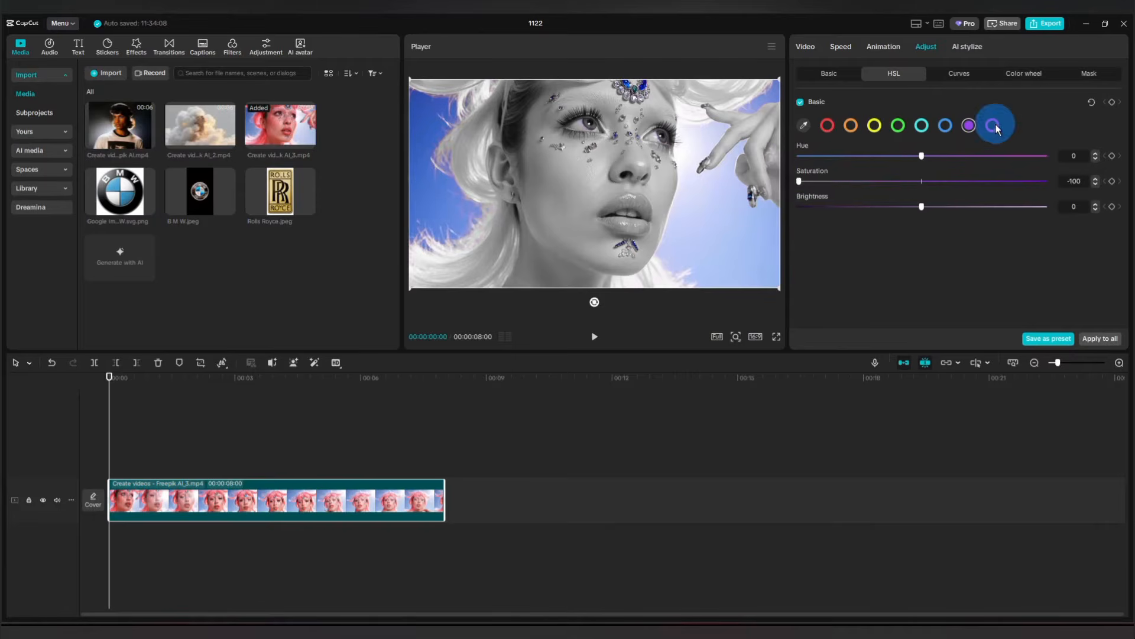
pyautogui.click(705, 340)
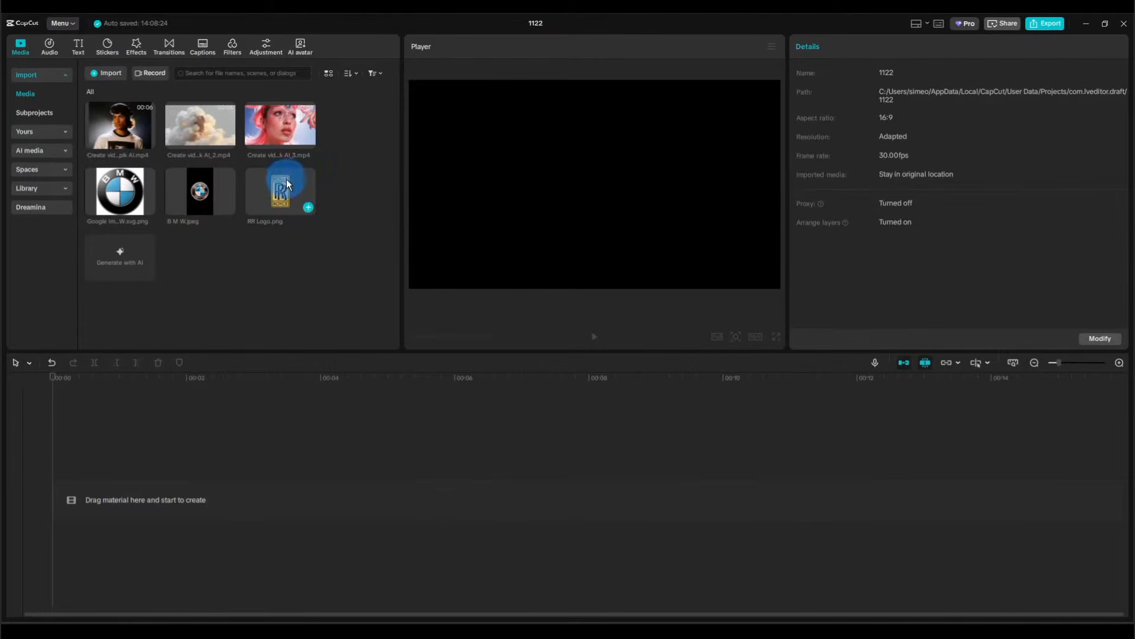
# Step: Place RR Logo.png at the start of the empty timeline and scale it to 130%
pyautogui.moveTo(288, 185); pyautogui.dragTo(143, 484)
pyautogui.moveTo(849, 135); pyautogui.dragTo(864, 135)
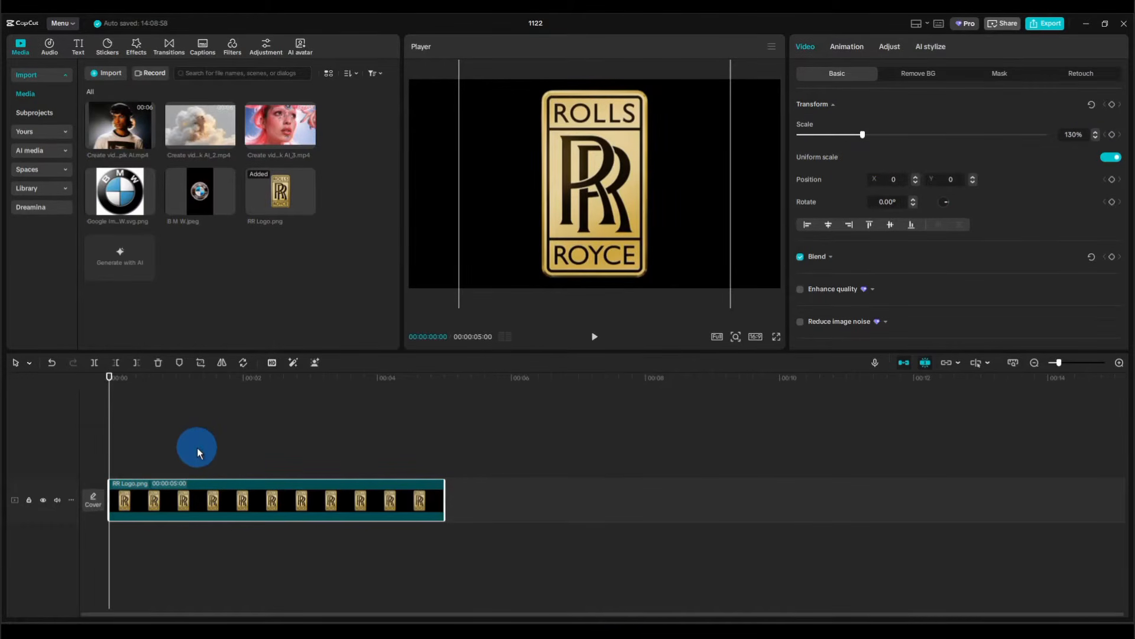
# Step: Duplicate the logo clip on the track above and strongly brighten the copy by moving its Luma curve's white point towards the shadows
pyautogui.hotkey('ctrl', 'c')
pyautogui.hotkey('ctrl', 'v')
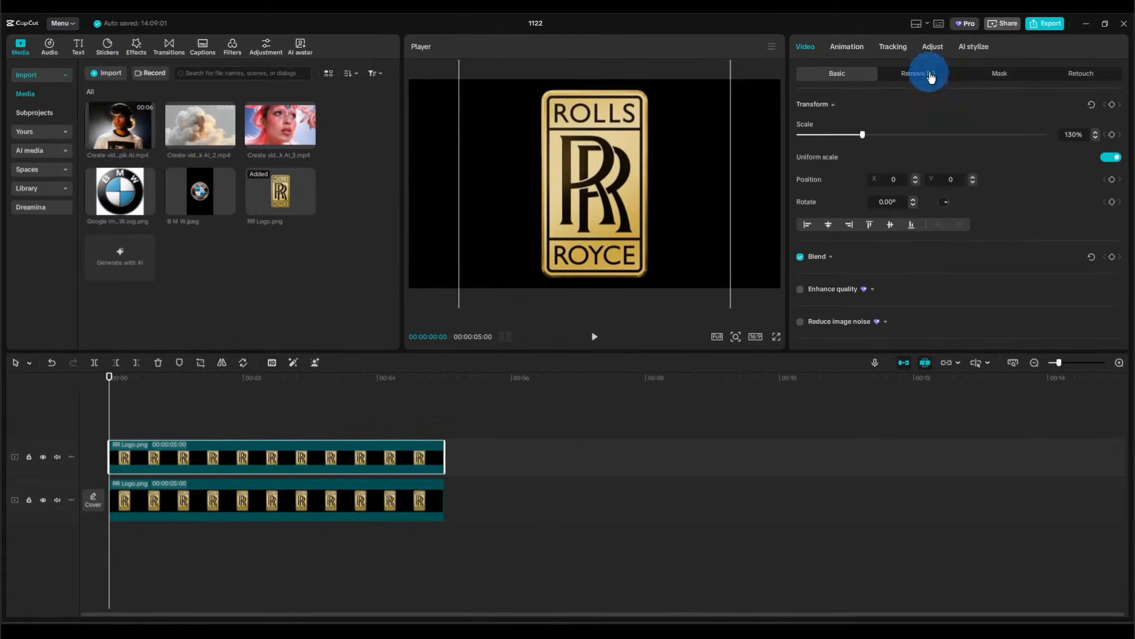
pyautogui.click(933, 46)
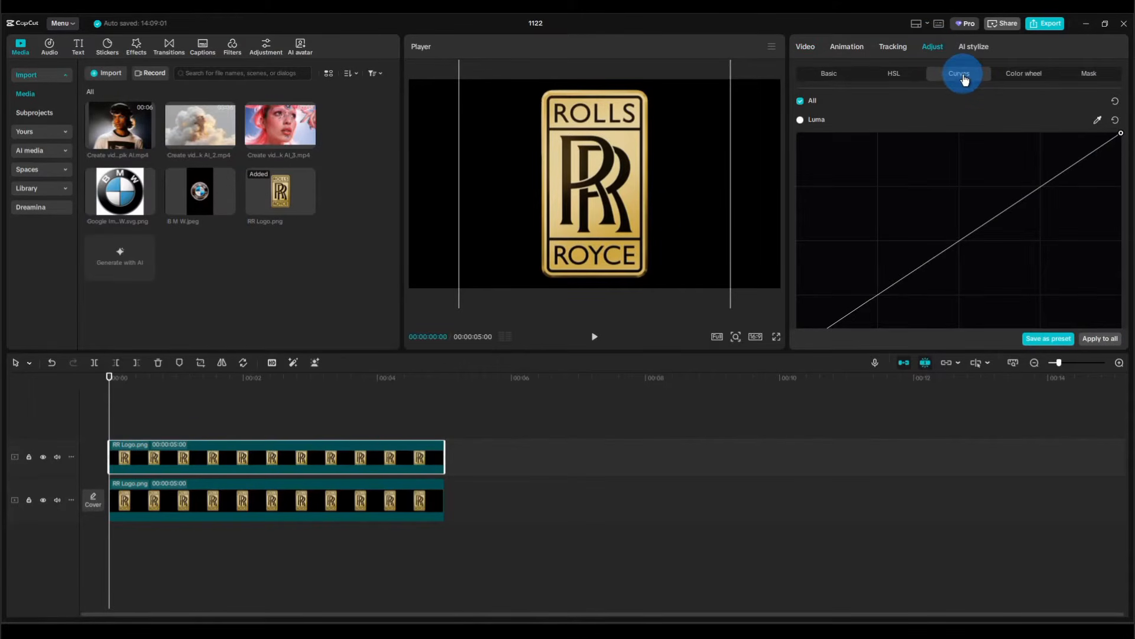
pyautogui.moveTo(1121, 135); pyautogui.dragTo(855, 133)
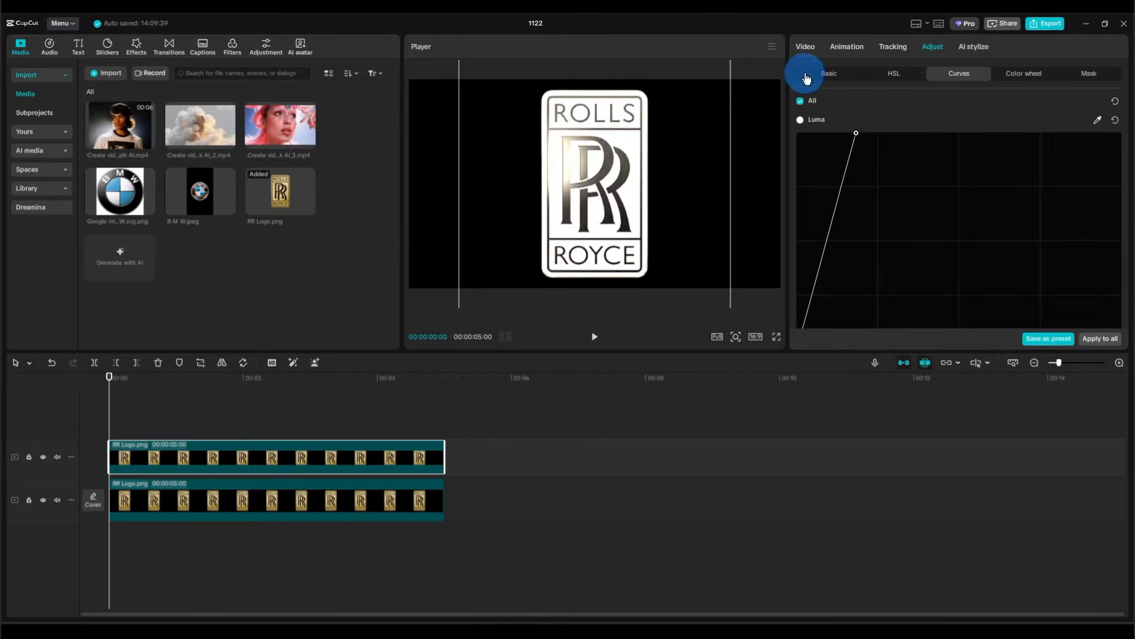
# Step: Add a Filmstrip mask to the brightened upper logo clip
pyautogui.click(805, 47)
pyautogui.click(999, 74)
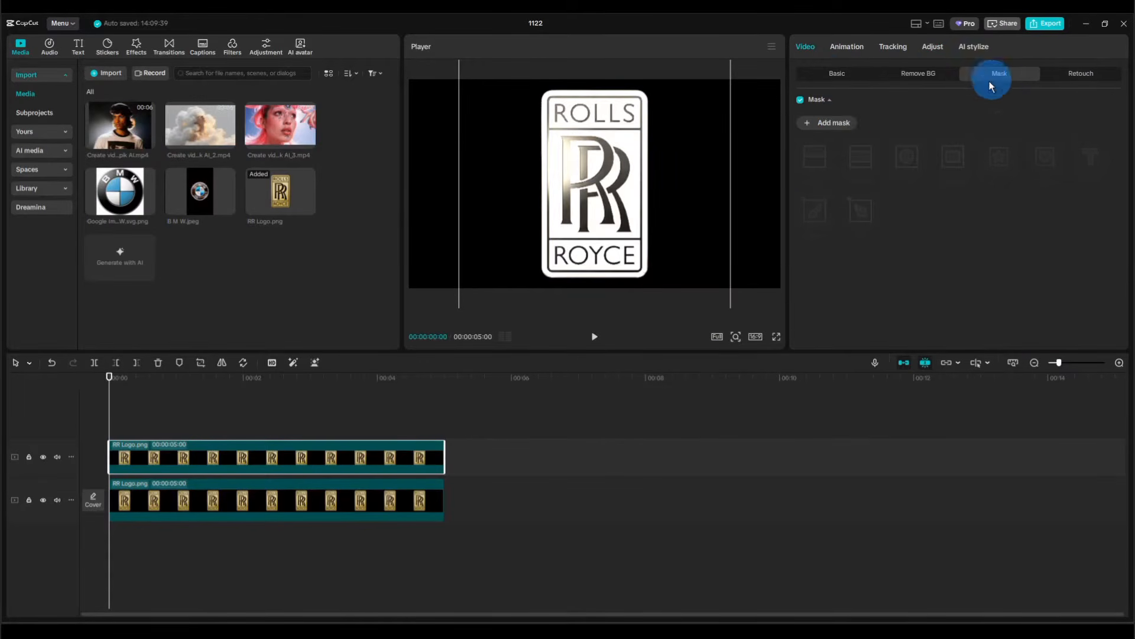
pyautogui.click(840, 124)
pyautogui.click(861, 156)
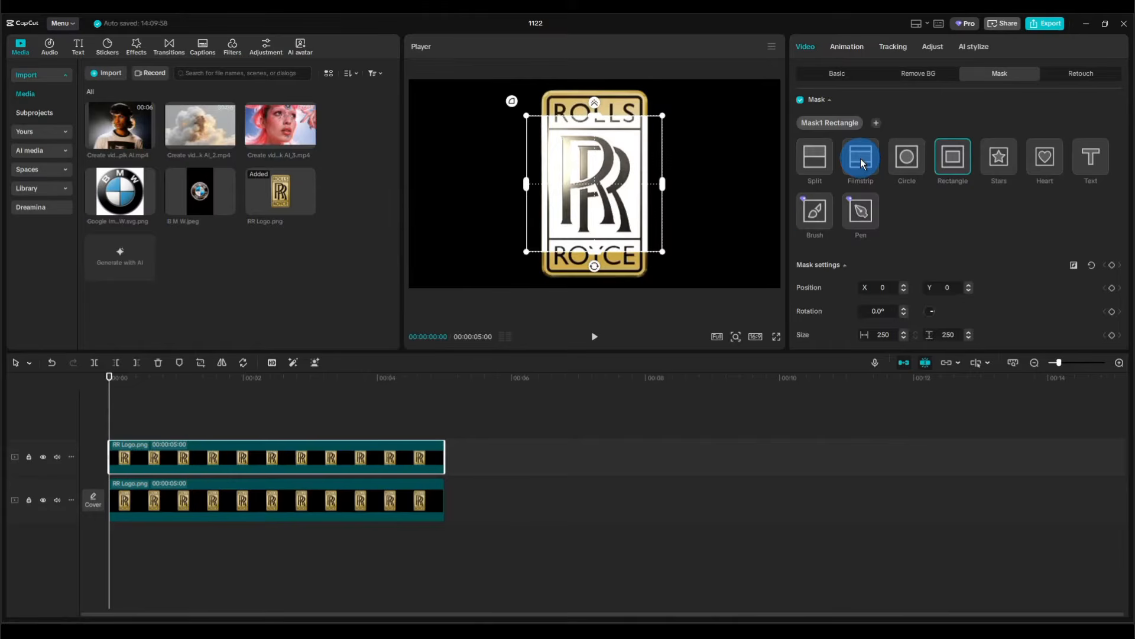
# Step: Set the Filmstrip mask's rotation to -45°, its size to 45 and its feather to 30
pyautogui.moveTo(592, 267); pyautogui.dragTo(607, 207)
pyautogui.write('-45')
pyautogui.click(826, 282)
pyautogui.click(874, 334)
pyautogui.write('45')
pyautogui.press('Return')
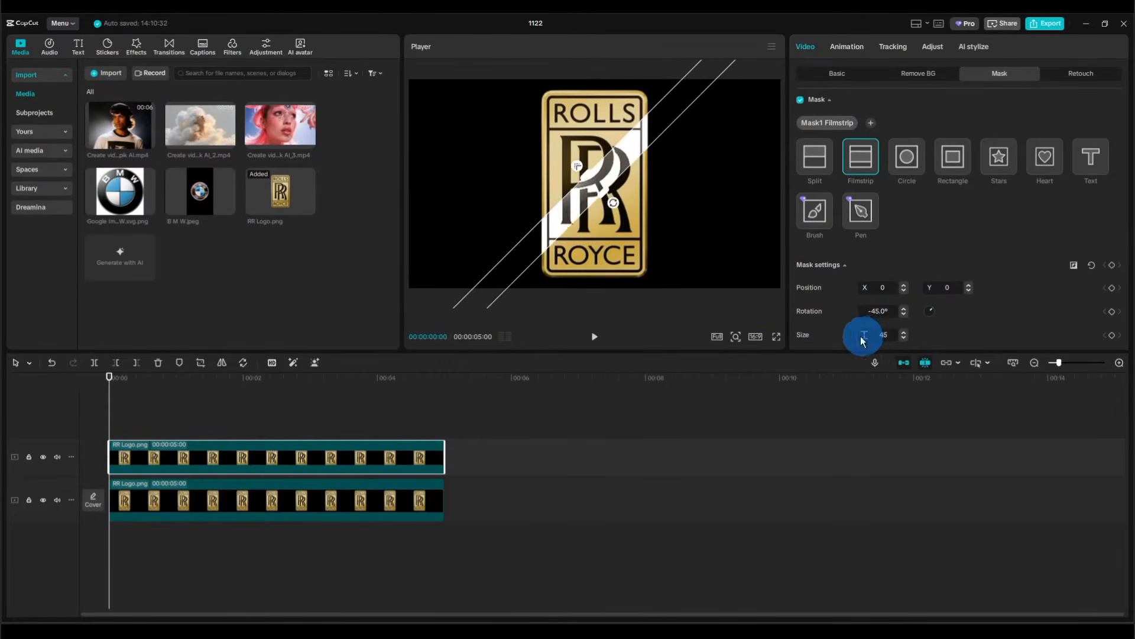
pyautogui.moveTo(573, 162); pyautogui.dragTo(566, 155)
pyautogui.scroll(-2, 891, 266)
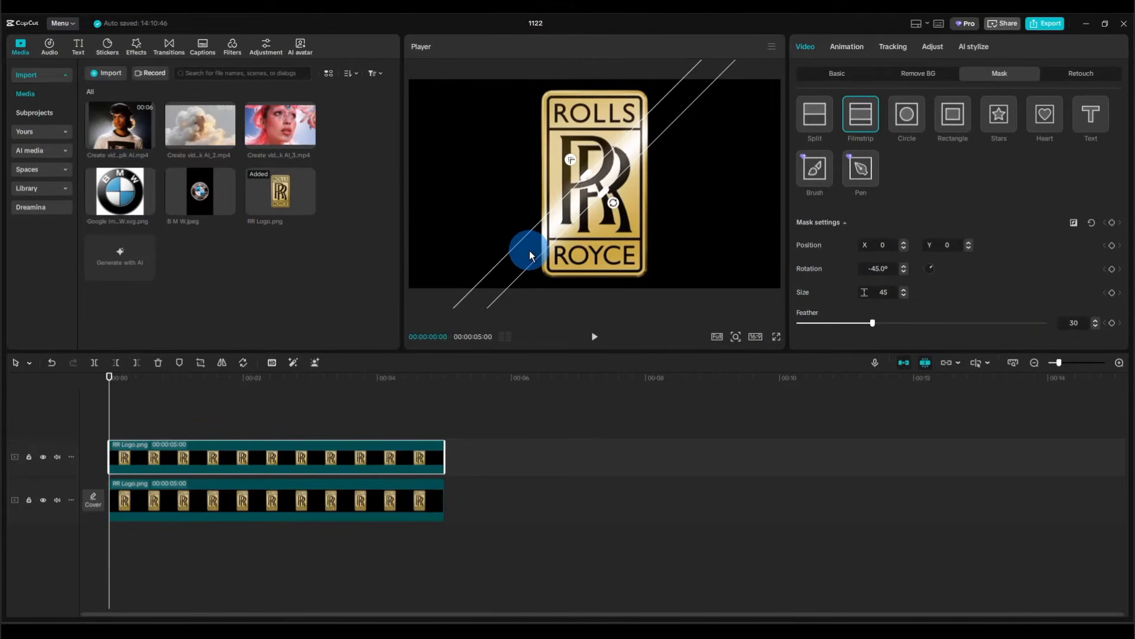
# Step: Keyframe the mask from X -152, Y 173 at the start to X 135, Y -175 at about 2 seconds, sweeping across the logo
pyautogui.moveTo(530, 256); pyautogui.dragTo(446, 158)
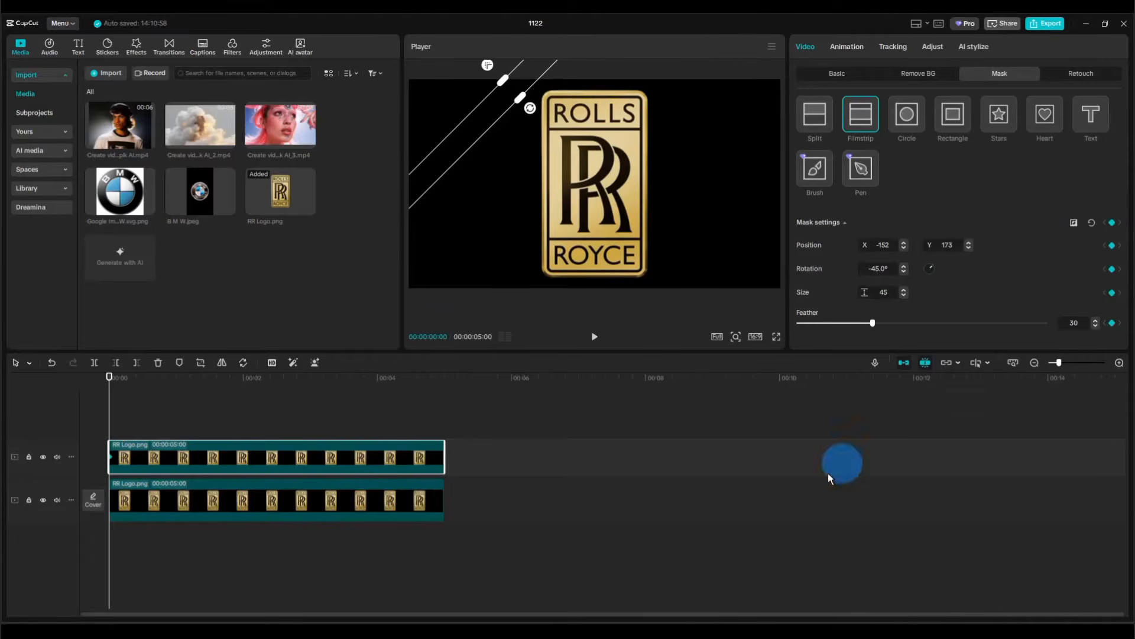
pyautogui.moveTo(109, 419); pyautogui.dragTo(250, 423)
pyautogui.moveTo(477, 154); pyautogui.dragTo(615, 322)
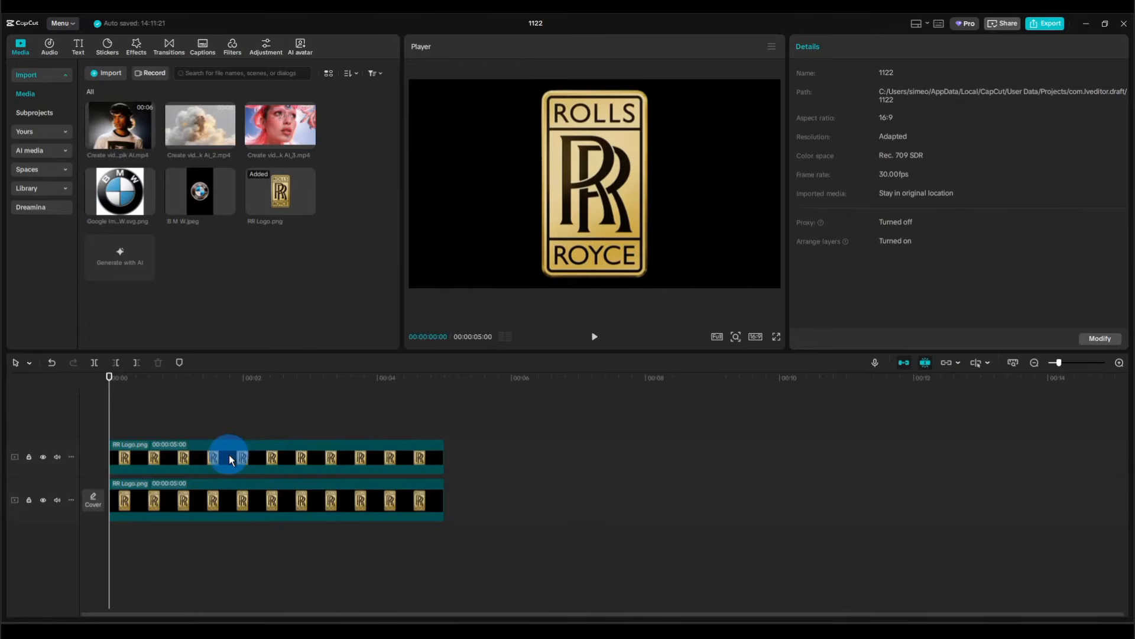
# Step: Open the upper logo clip's keyframe graph and smooth the mask position curve into its last keyframe at 00:00:02:13
pyautogui.click(228, 460)
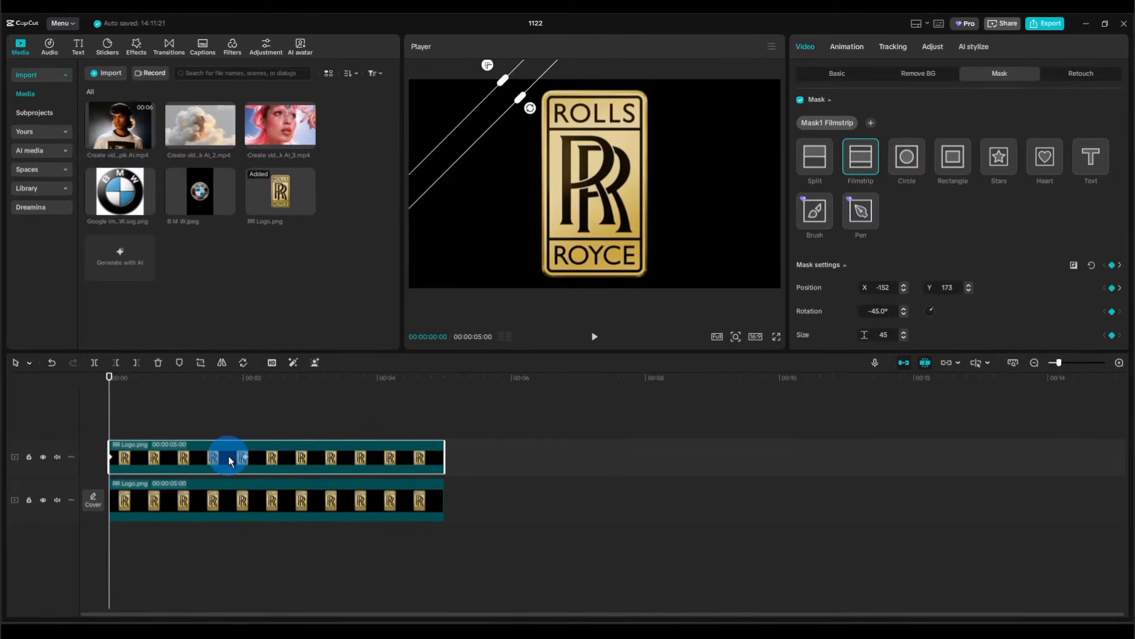
pyautogui.click(169, 459)
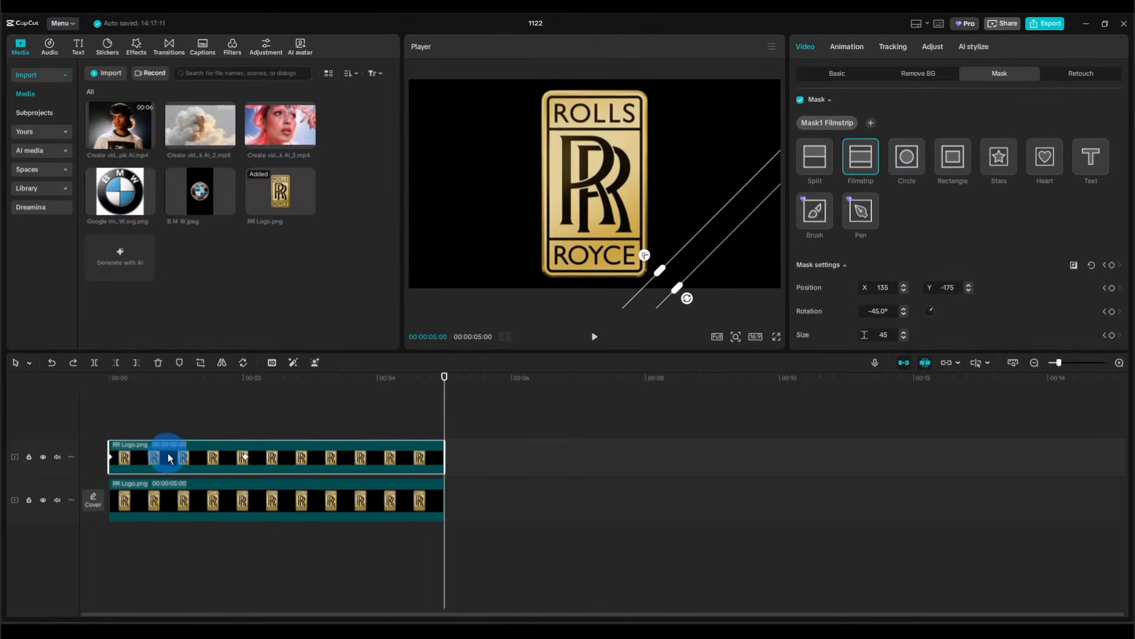
pyautogui.rightClick(169, 459)
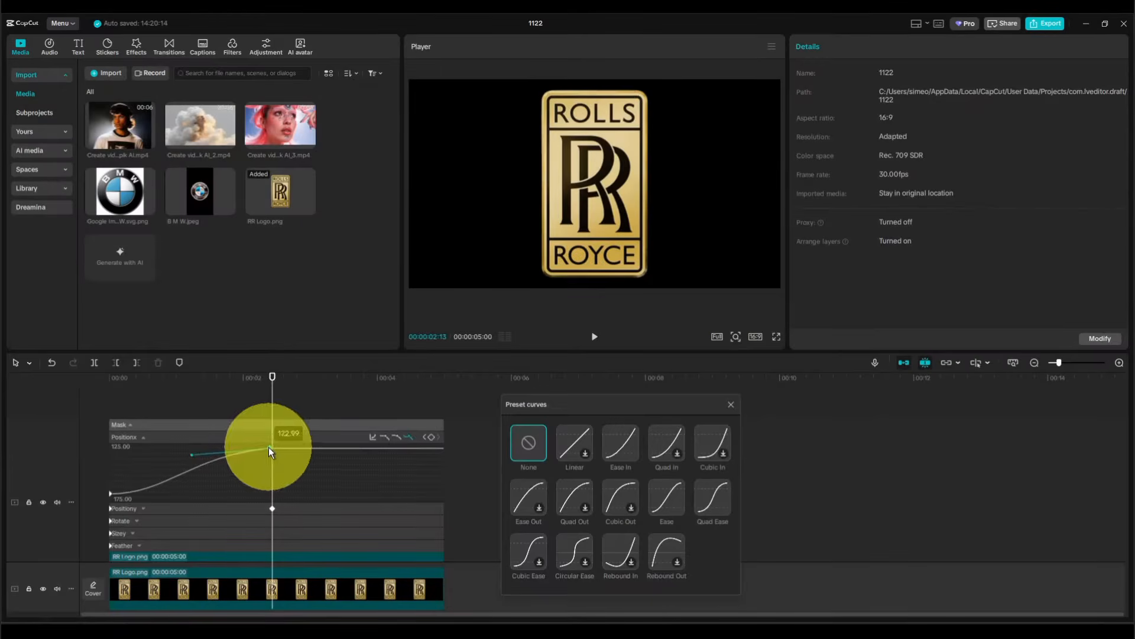
pyautogui.click(516, 397)
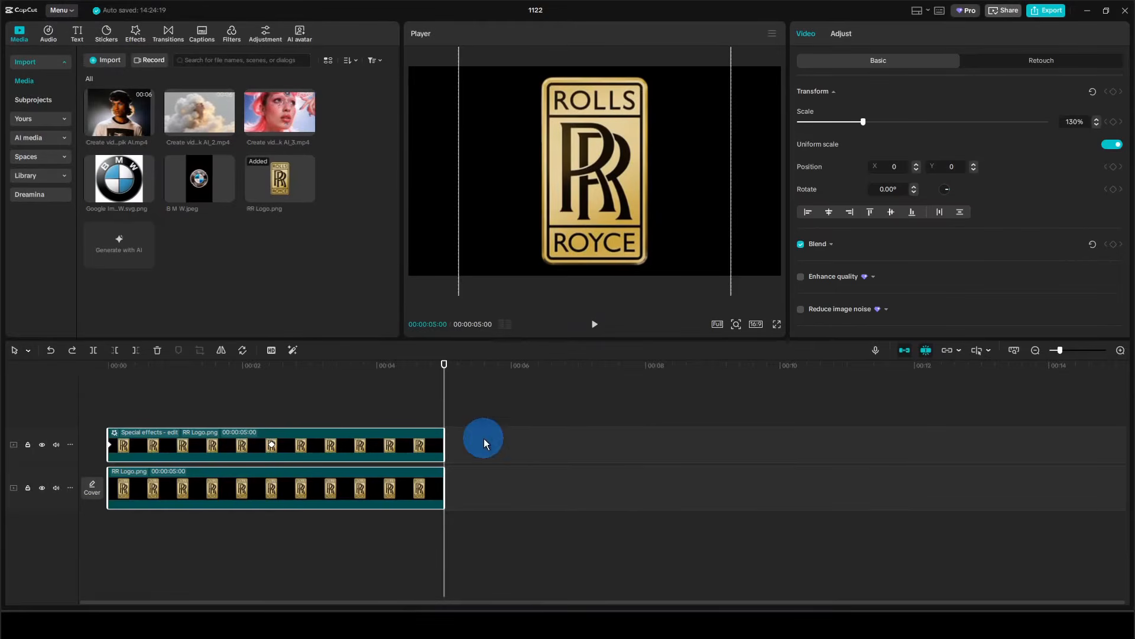
# Step: Combine both logo clips into one compound clip and apply the Edge Glow video effect to it
pyautogui.click(367, 495)
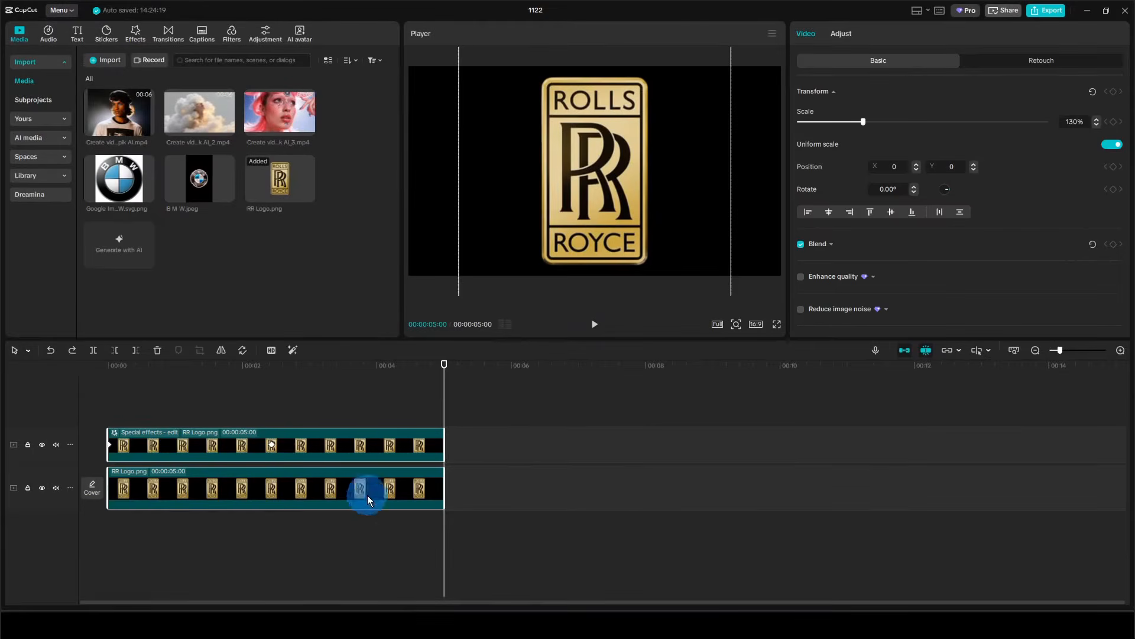
pyautogui.rightClick(389, 488)
pyautogui.click(401, 381)
pyautogui.click(235, 312)
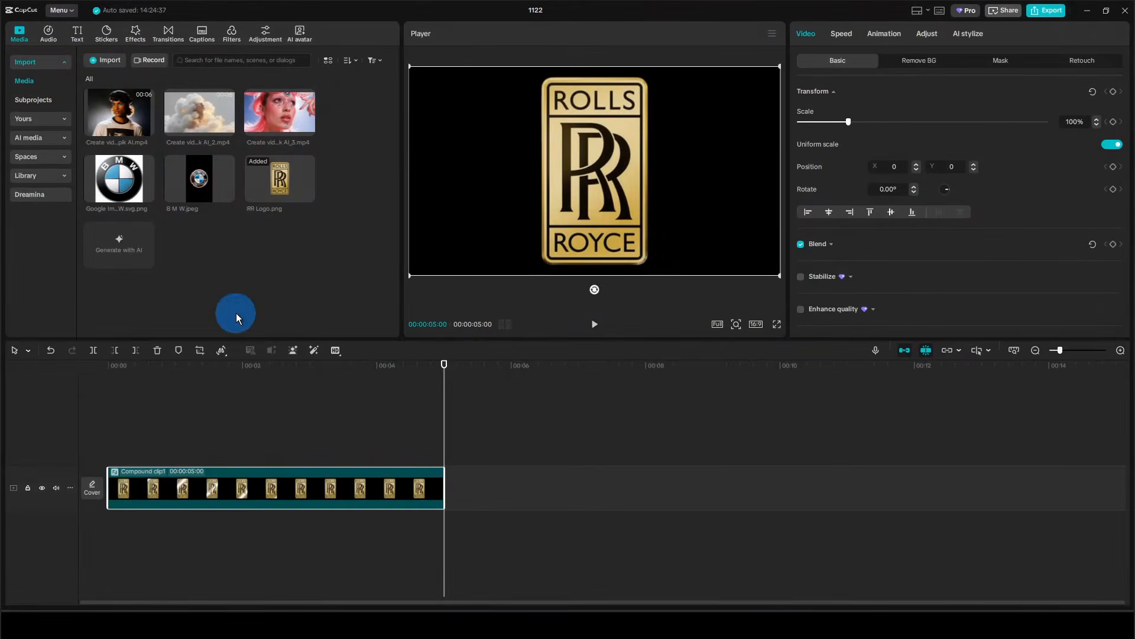
pyautogui.click(135, 35)
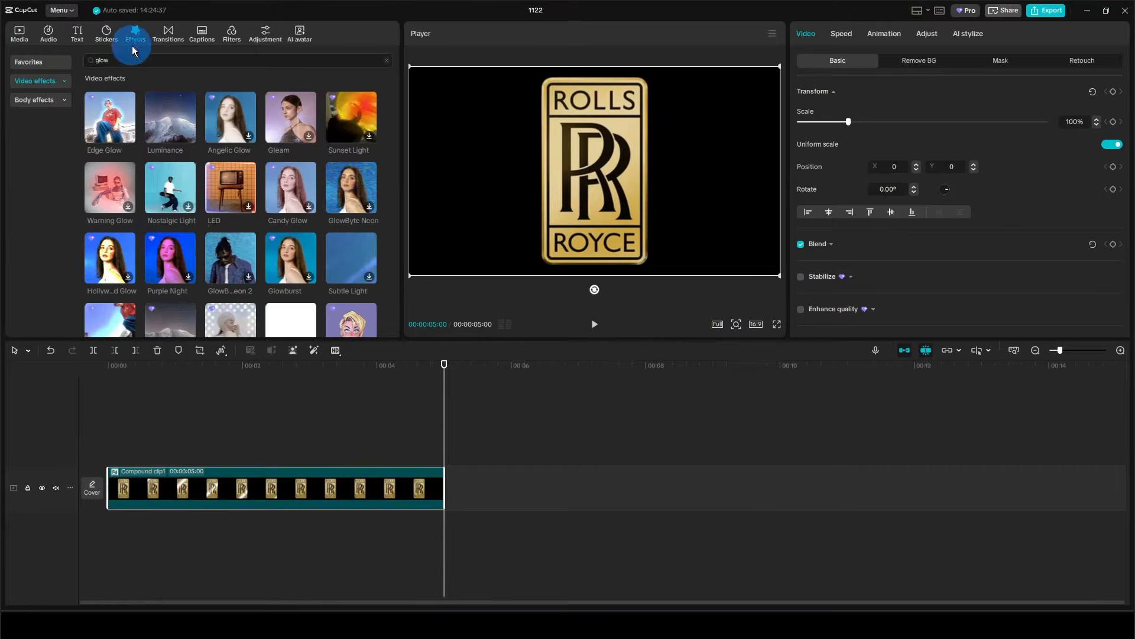
pyautogui.moveTo(115, 91); pyautogui.dragTo(164, 495)
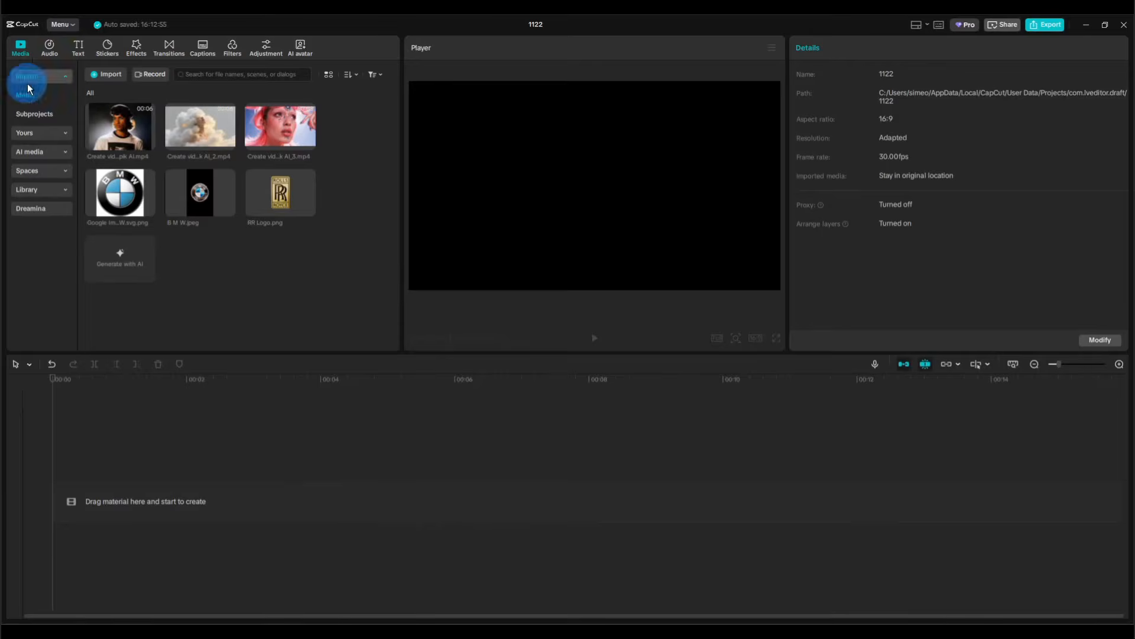
# Step: Place the black clip from the trending library on the timeline, lengthened to 6 seconds, and add a default text above it
pyautogui.click(30, 189)
pyautogui.moveTo(200, 180); pyautogui.dragTo(177, 499)
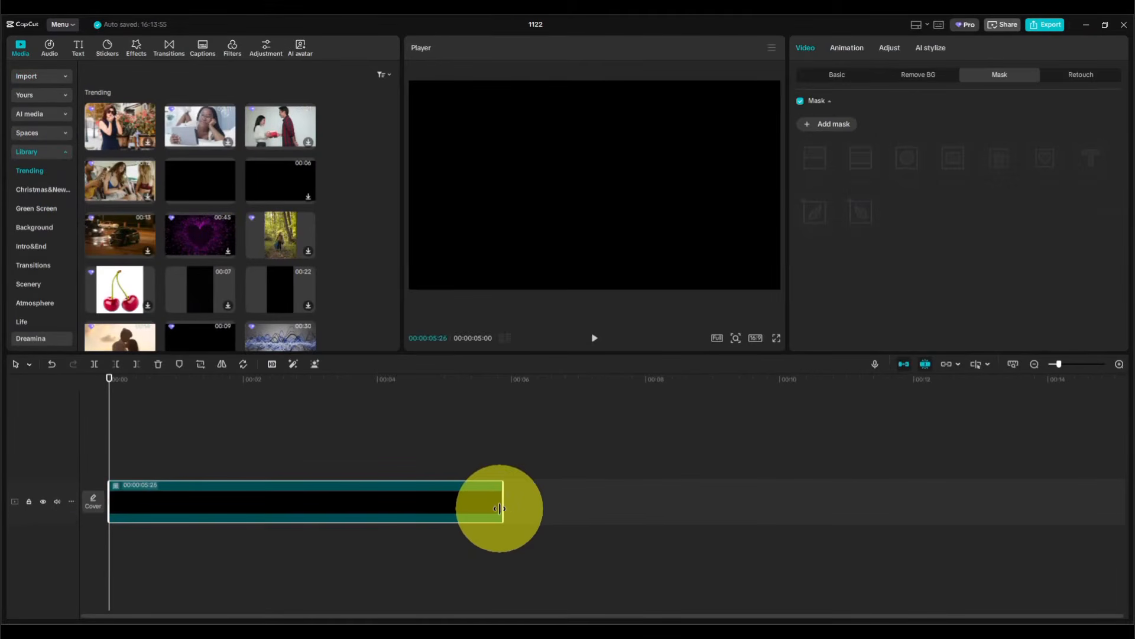
pyautogui.click(78, 47)
pyautogui.moveTo(110, 92); pyautogui.dragTo(155, 469)
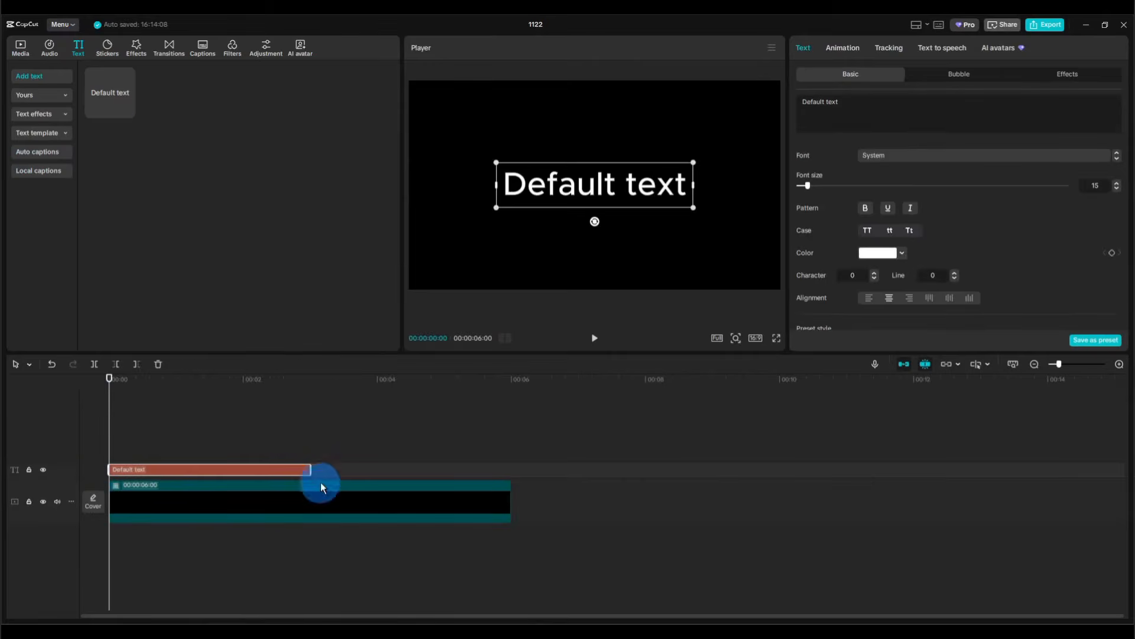
# Step: Extend the text clip to the 6-second end of the background and change its wording to CAPCUT
pyautogui.moveTo(310, 470); pyautogui.dragTo(512, 469)
pyautogui.click(790, 102)
pyautogui.write('CAPCUT')
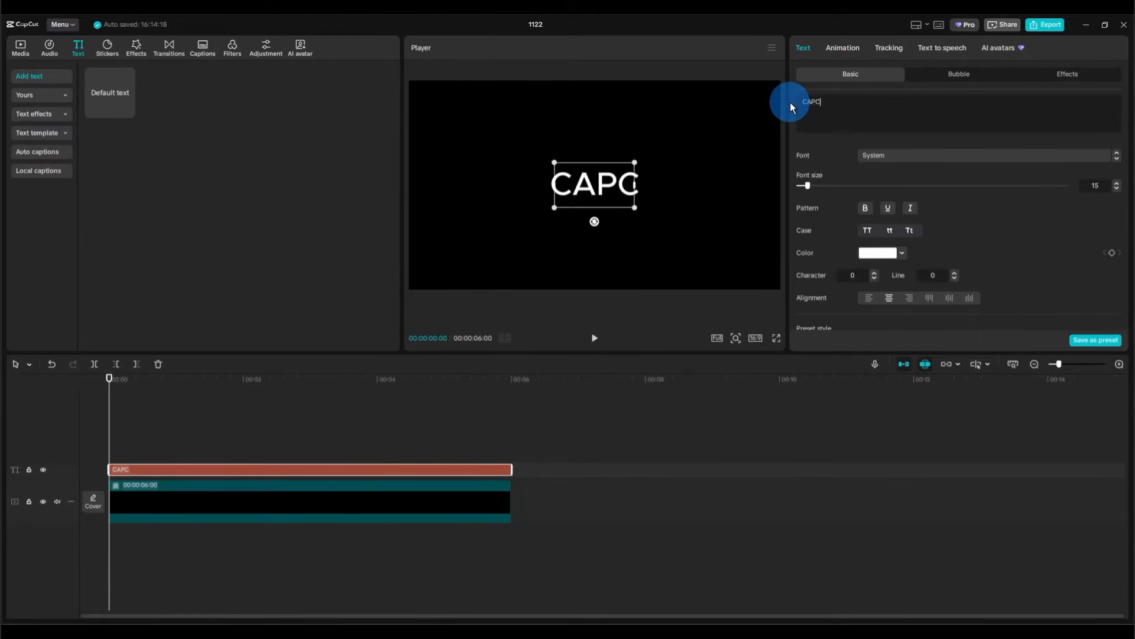
# Step: Set the CAPCUT text's font to ArtifaktElement-Black
pyautogui.click(885, 161)
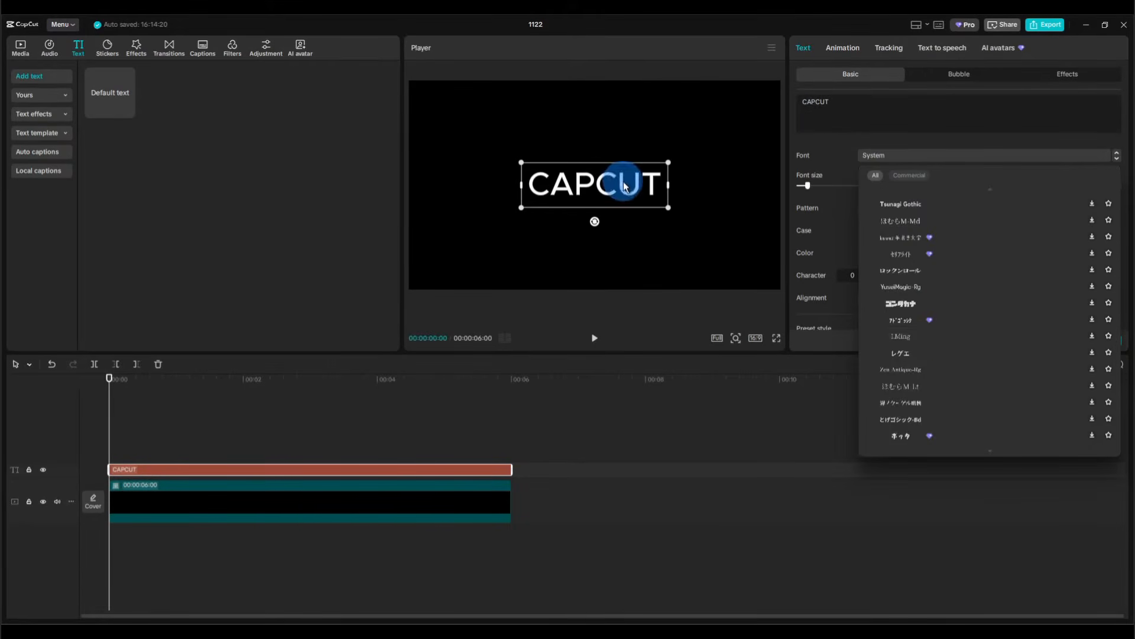
pyautogui.scroll(-10, 971, 322)
pyautogui.click(917, 158)
pyautogui.click(917, 157)
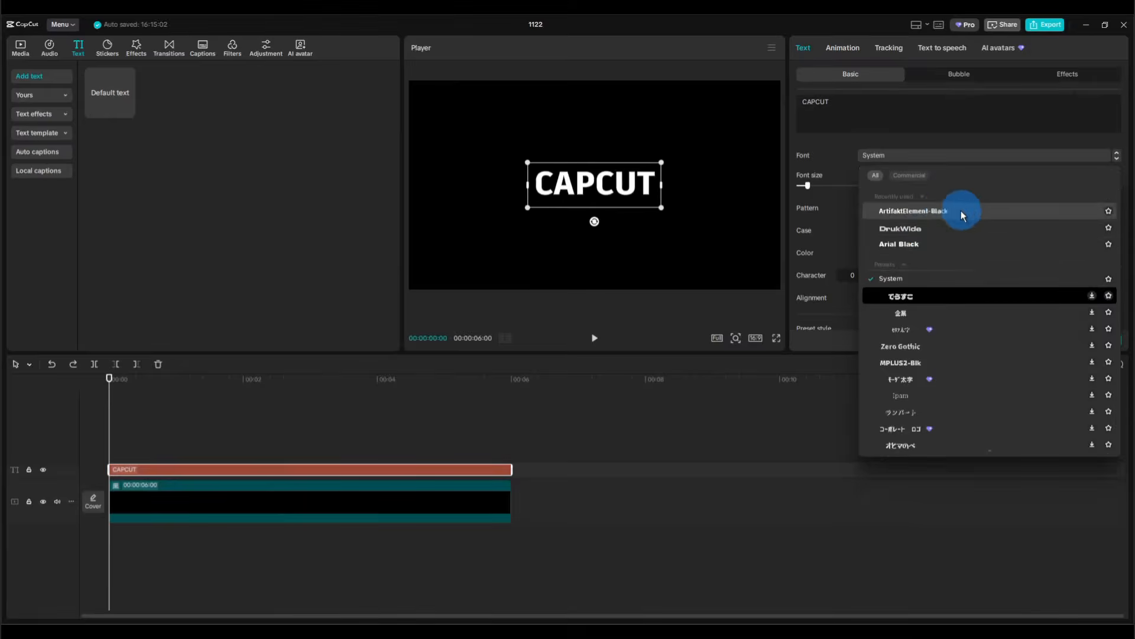
pyautogui.click(915, 213)
# Step: Enlarge the CAPCUT text to fill most of the frame's width and colour it yellow (F4C70F)
pyautogui.moveTo(661, 208); pyautogui.dragTo(745, 256)
pyautogui.click(878, 253)
pyautogui.click(916, 420)
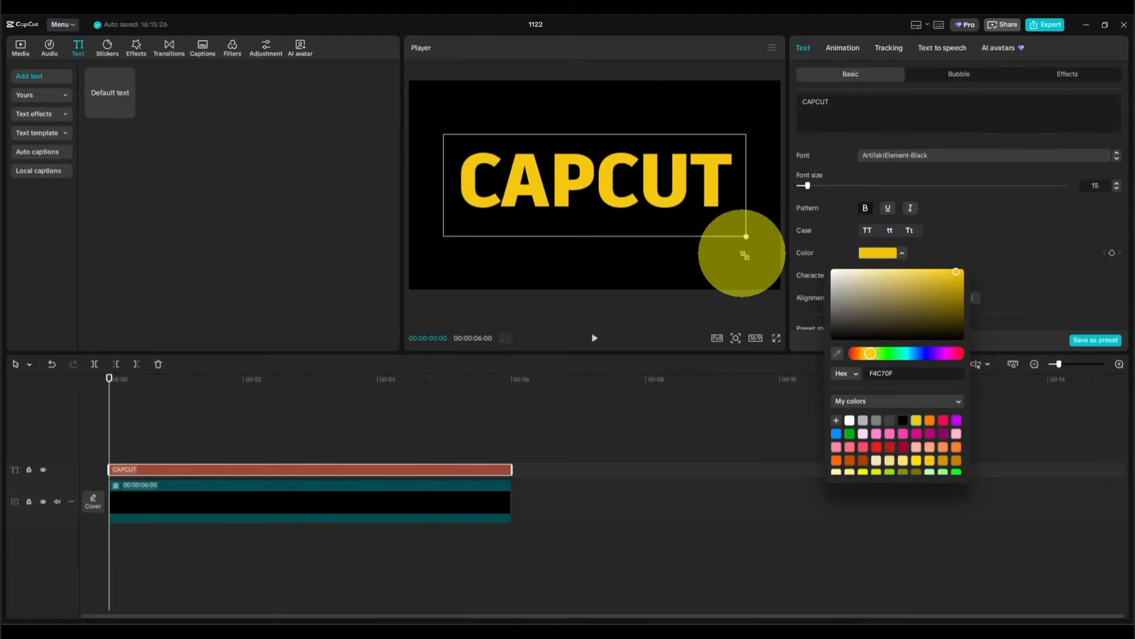
# Step: Combine the CAPCUT text and the black background clip into one compound clip
pyautogui.click(550, 441)
pyautogui.click(469, 520)
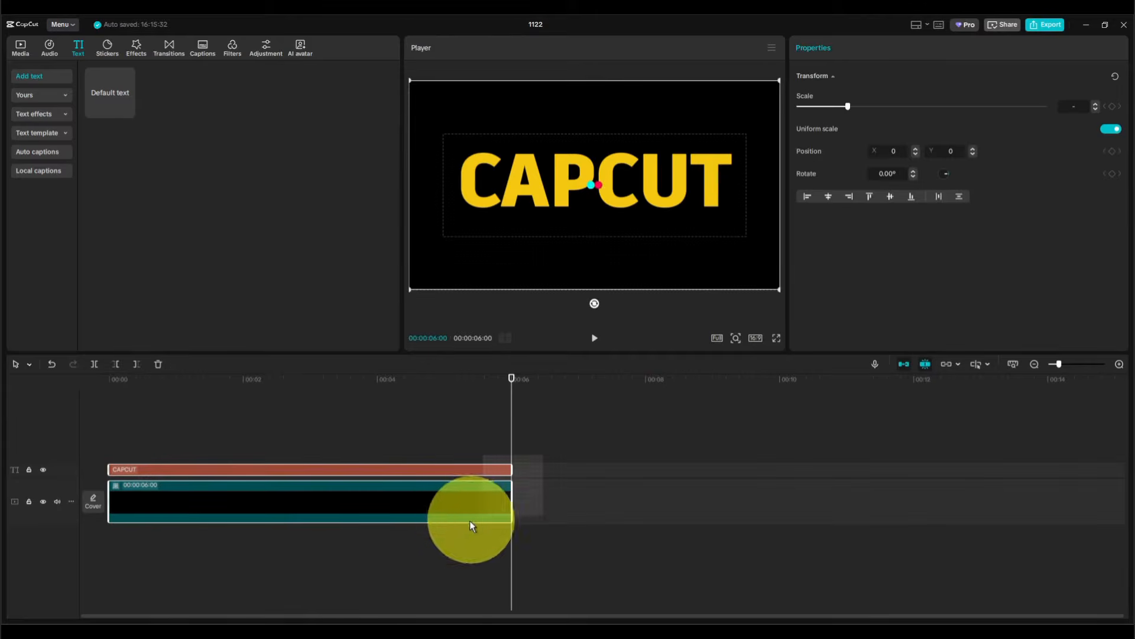
pyautogui.rightClick(431, 507)
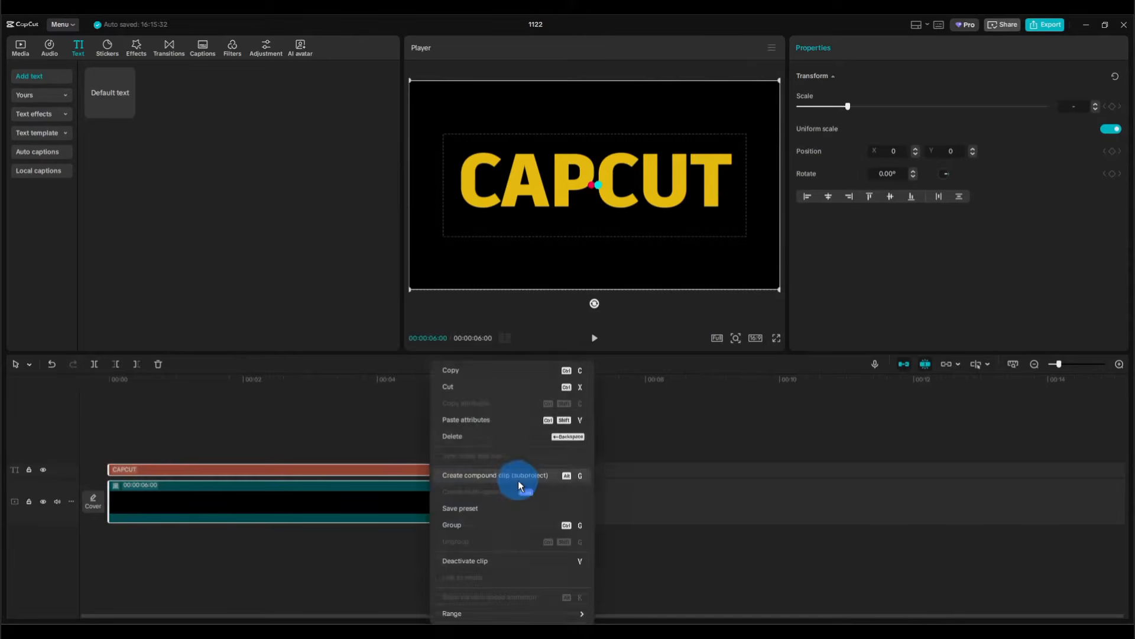
pyautogui.click(467, 475)
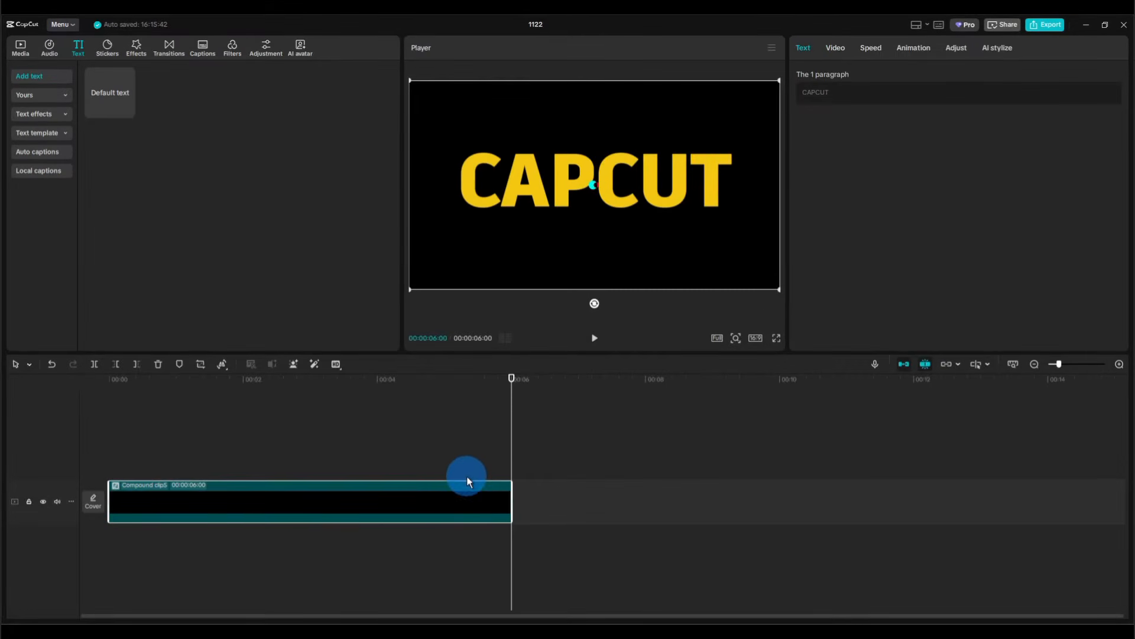
# Step: Add a circle mask to the compound clip and shrink it to 160 by 160
pyautogui.click(837, 49)
pyautogui.click(827, 132)
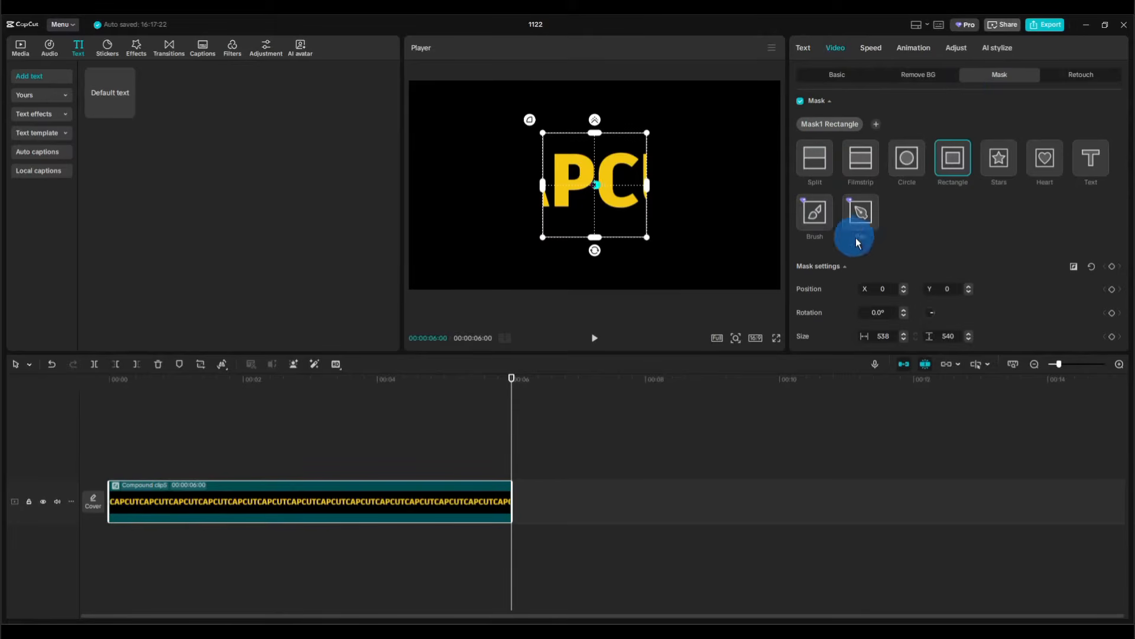
pyautogui.click(909, 158)
pyautogui.moveTo(647, 237); pyautogui.dragTo(606, 199)
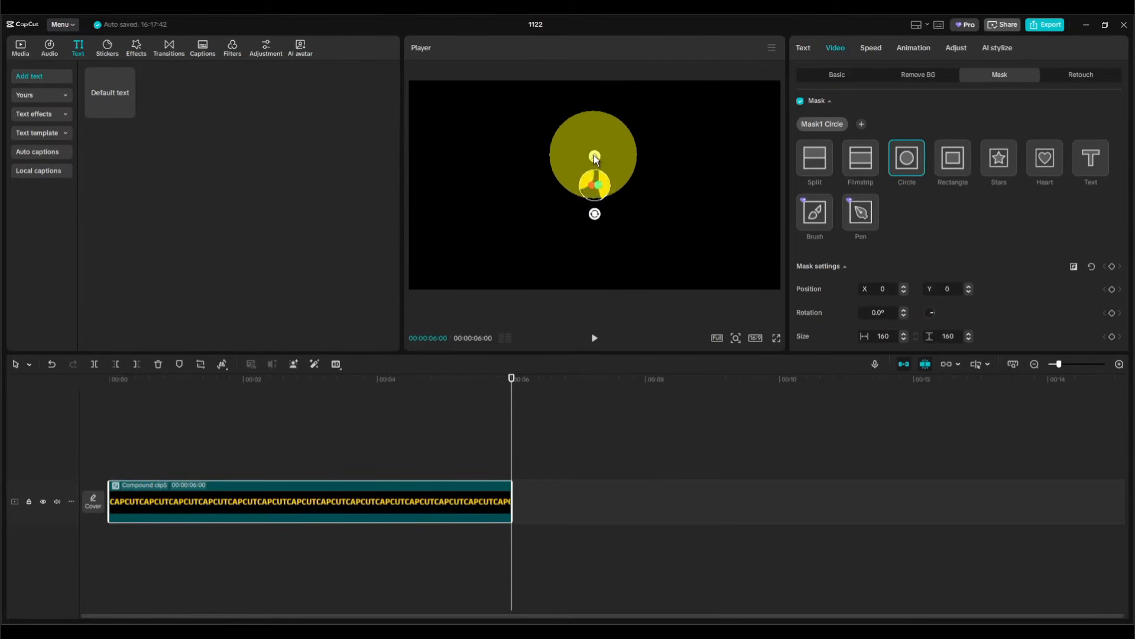
# Step: Set the circle mask's feather to 60
pyautogui.scroll(-1, 946, 284)
pyautogui.click(916, 324)
pyautogui.click(1081, 323)
pyautogui.doubleClick(1070, 322)
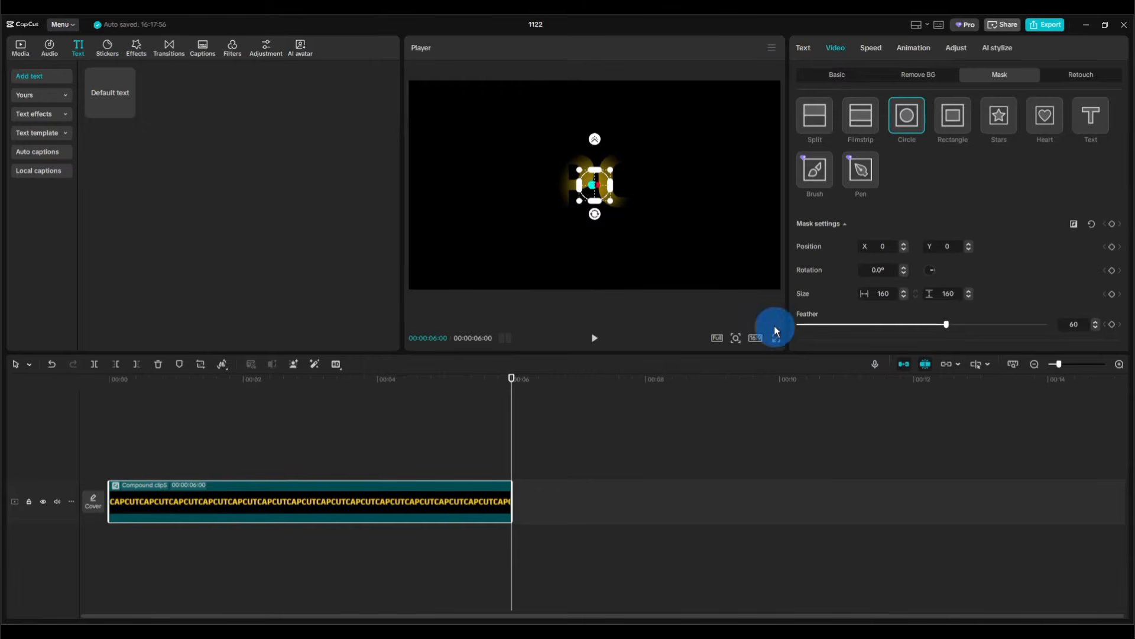
# Step: Keyframe the mask position at X -704, Y 164 at the clip's start and X -448, Y -73 at 00:00:00:22
pyautogui.press('Home')
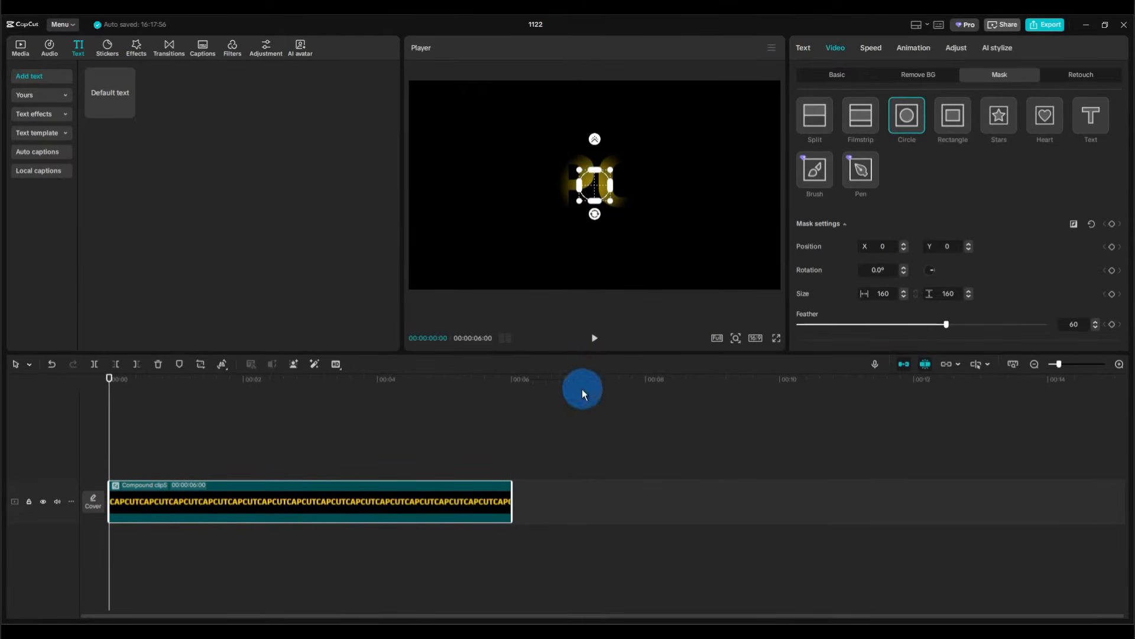
pyautogui.moveTo(595, 185); pyautogui.dragTo(458, 157)
pyautogui.moveTo(135, 451); pyautogui.dragTo(156, 454)
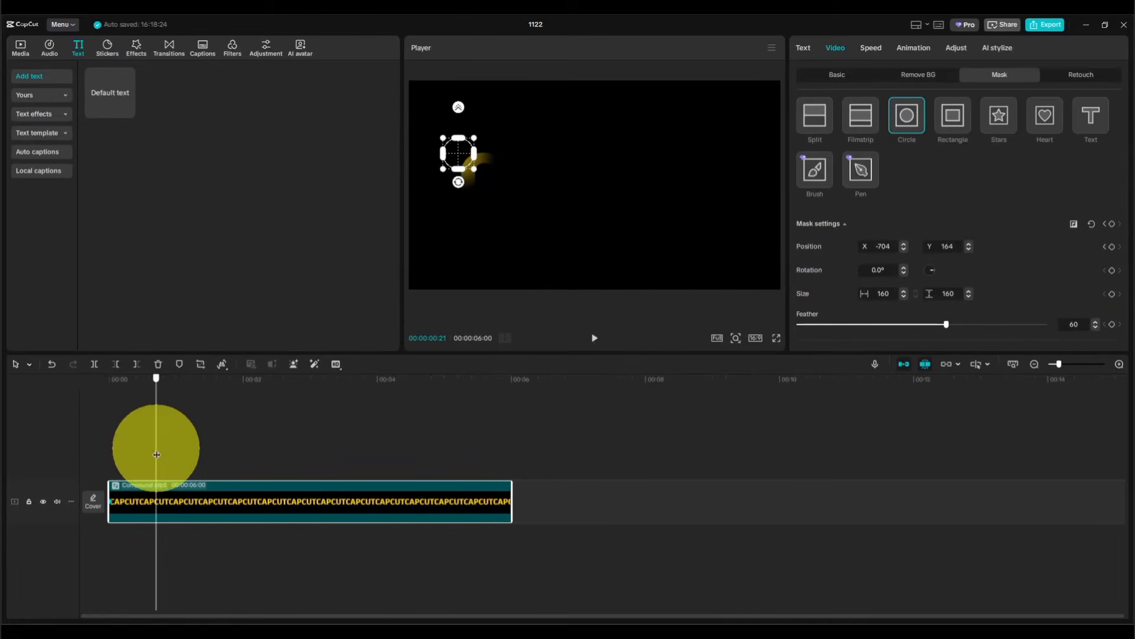
pyautogui.moveTo(458, 153); pyautogui.dragTo(506, 198)
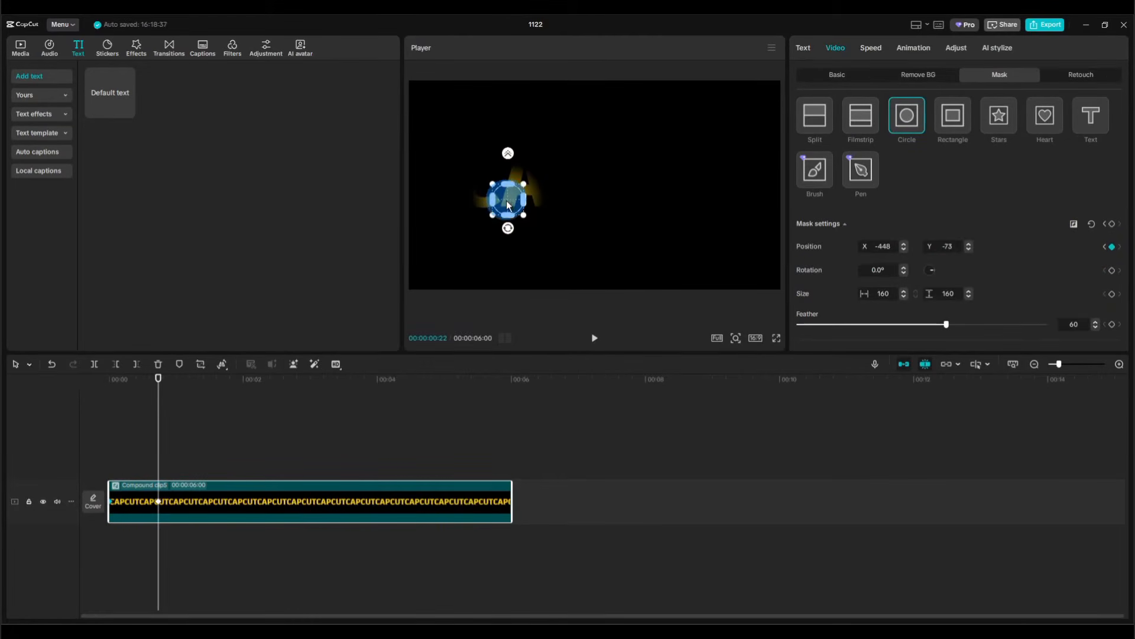
# Step: Keyframe the mask position at X -243, Y 158 at 00:00:01:18 and X 0, Y -109 at 00:00:02:17
pyautogui.moveTo(158, 461); pyautogui.dragTo(216, 425)
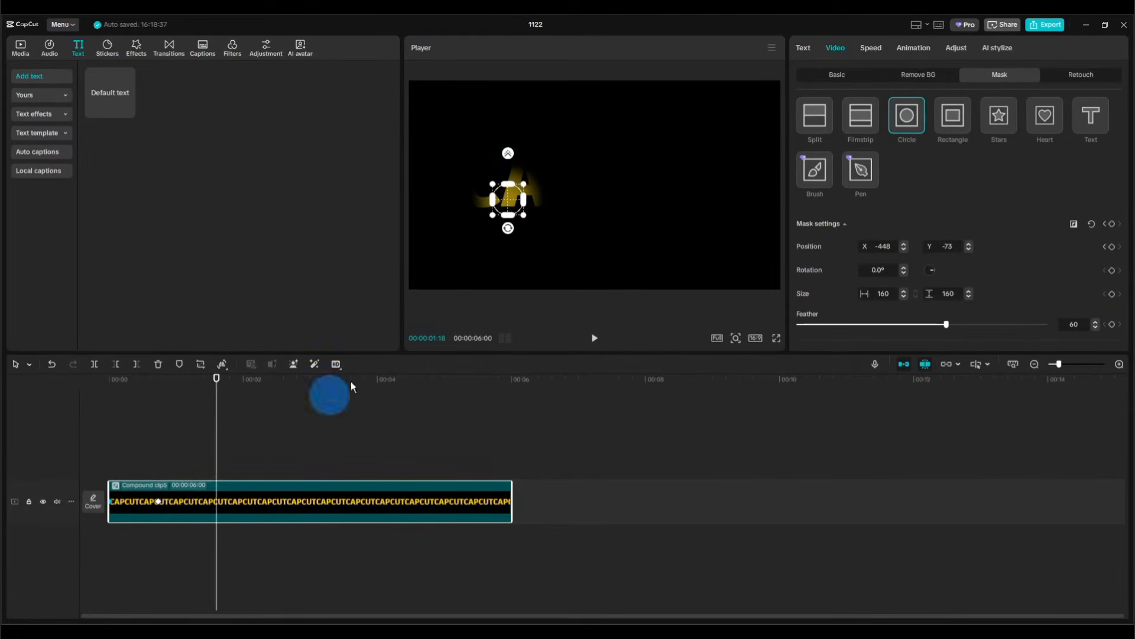
pyautogui.moveTo(223, 496); pyautogui.dragTo(284, 464)
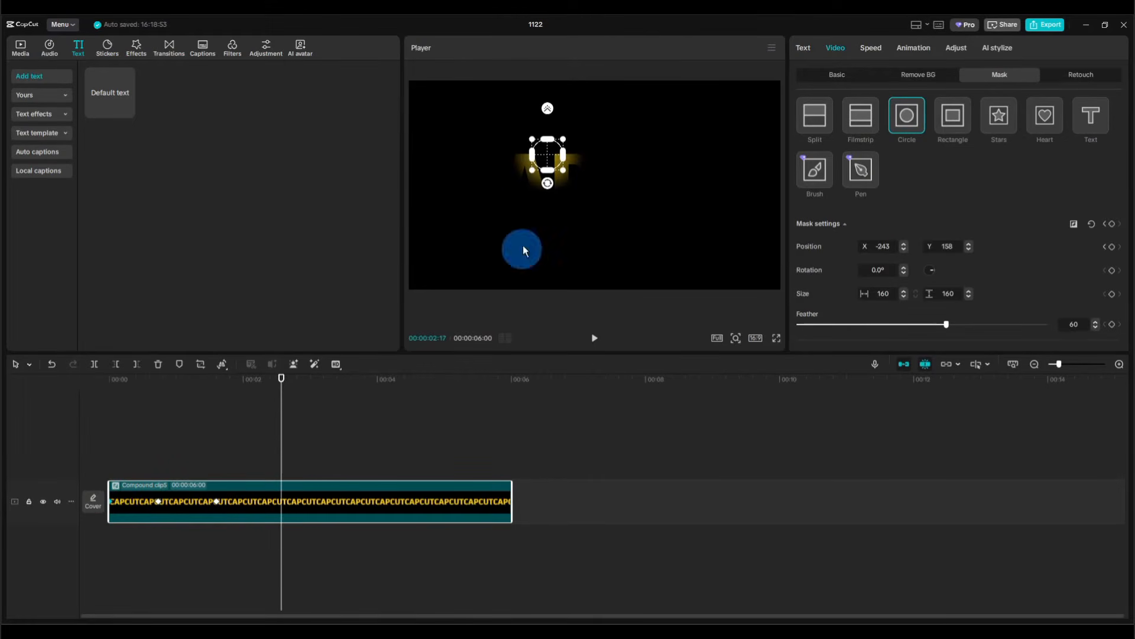
pyautogui.moveTo(546, 155); pyautogui.dragTo(593, 204)
# Step: Keyframe the mask between the second C and the U at 00:00:03:18, and at X -118, Y -18 at 00:00:04:19
pyautogui.moveTo(282, 470); pyautogui.dragTo(350, 448)
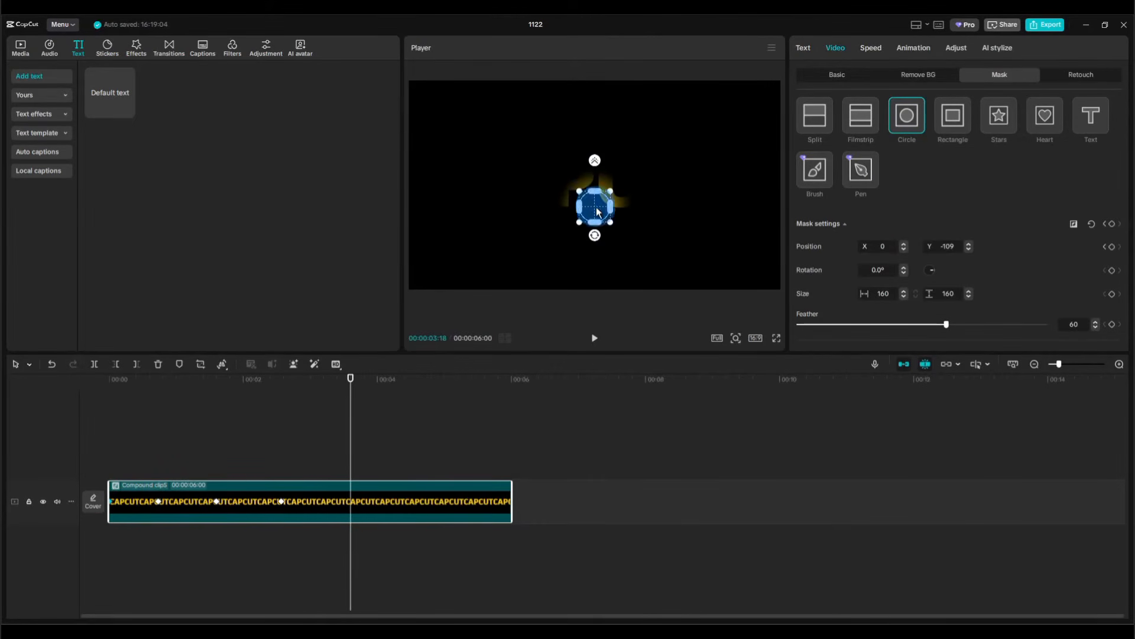
pyautogui.moveTo(593, 207); pyautogui.dragTo(640, 189)
pyautogui.moveTo(350, 466); pyautogui.dragTo(420, 459)
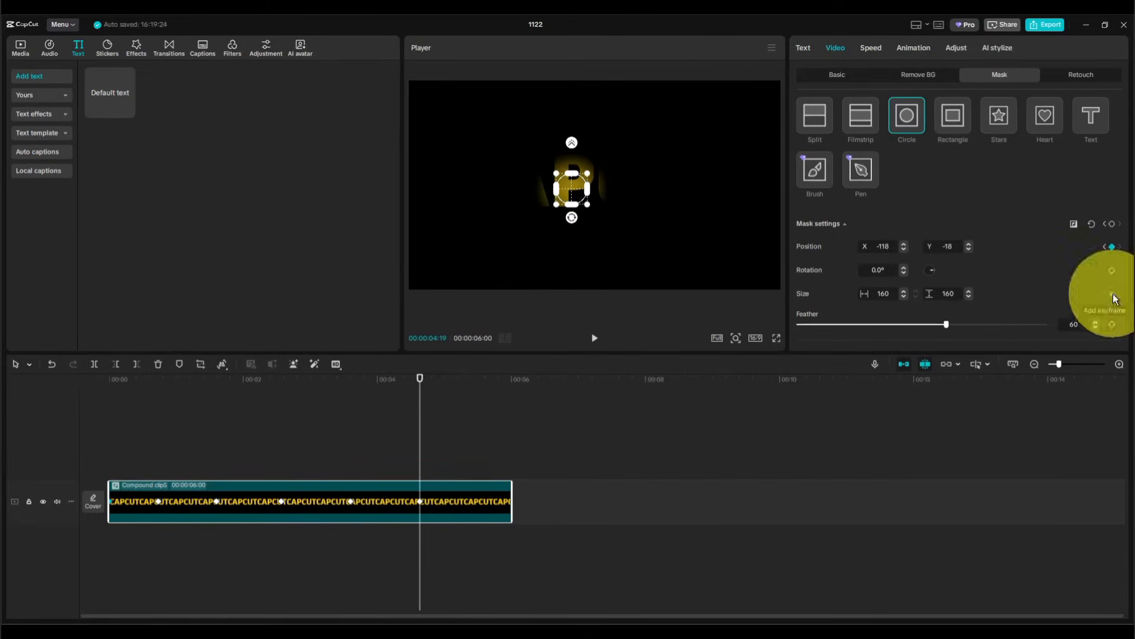
# Step: Keyframe the mask size from 00:00:04:19, enlarging it to 1824 by 1832 at 00:00:05:22, and play the animation from the start
pyautogui.moveTo(420, 451); pyautogui.dragTo(493, 452)
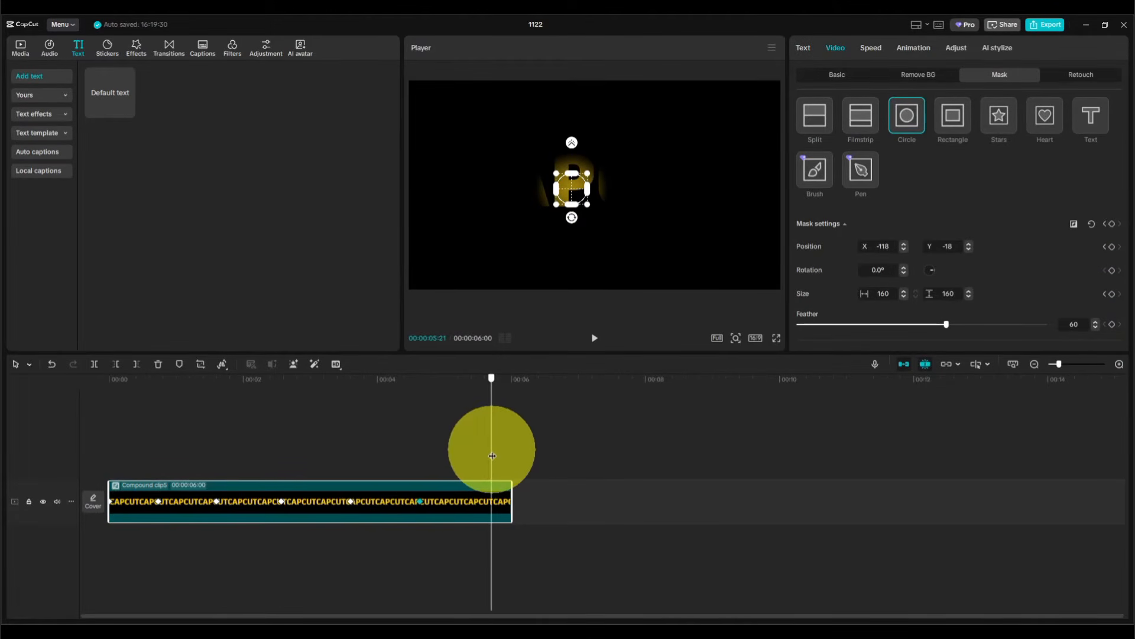
pyautogui.moveTo(588, 204); pyautogui.dragTo(750, 286)
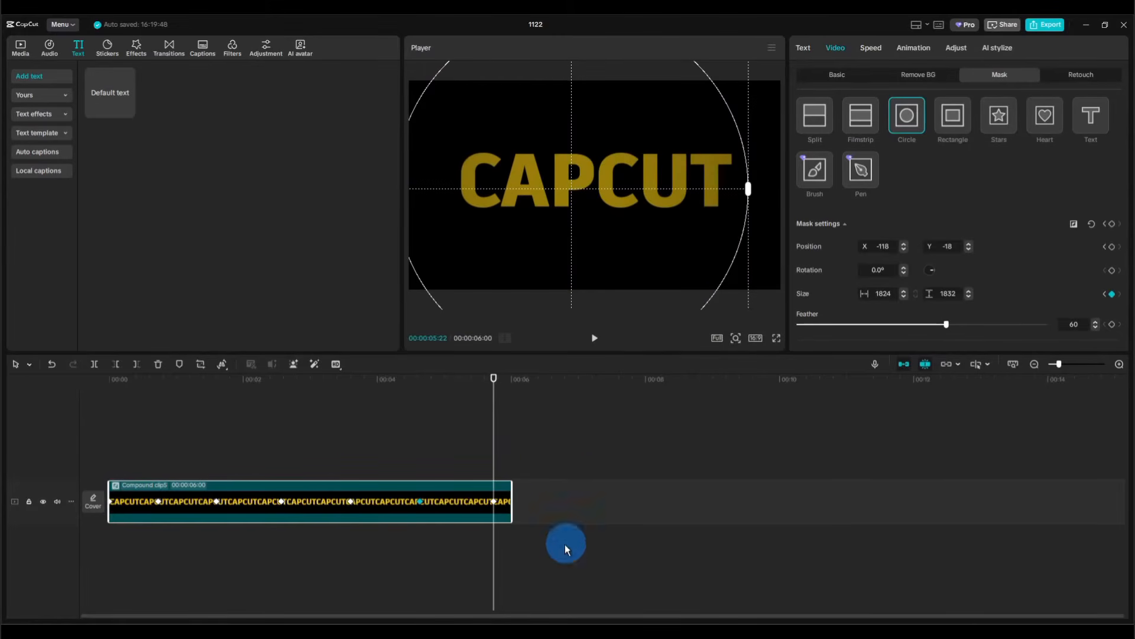
pyautogui.press('Home')
pyautogui.click(594, 338)
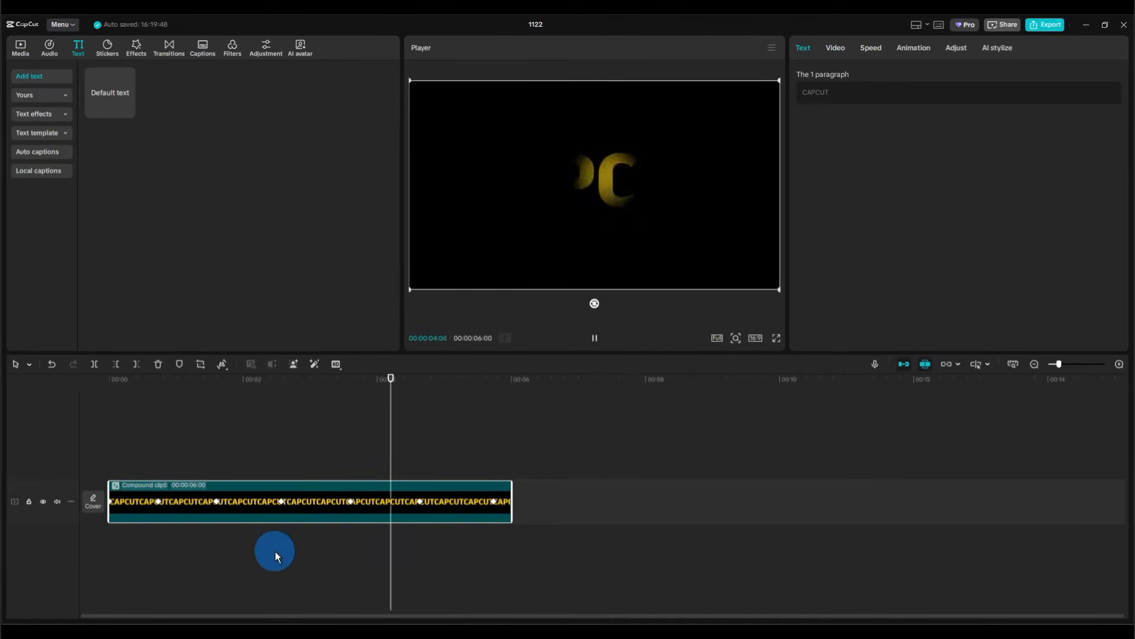
# Step: Show the compound clip's keyframe graph and apply the Ease In preset curve to the mask's horizontal position
pyautogui.press('Home')
pyautogui.rightClick(191, 511)
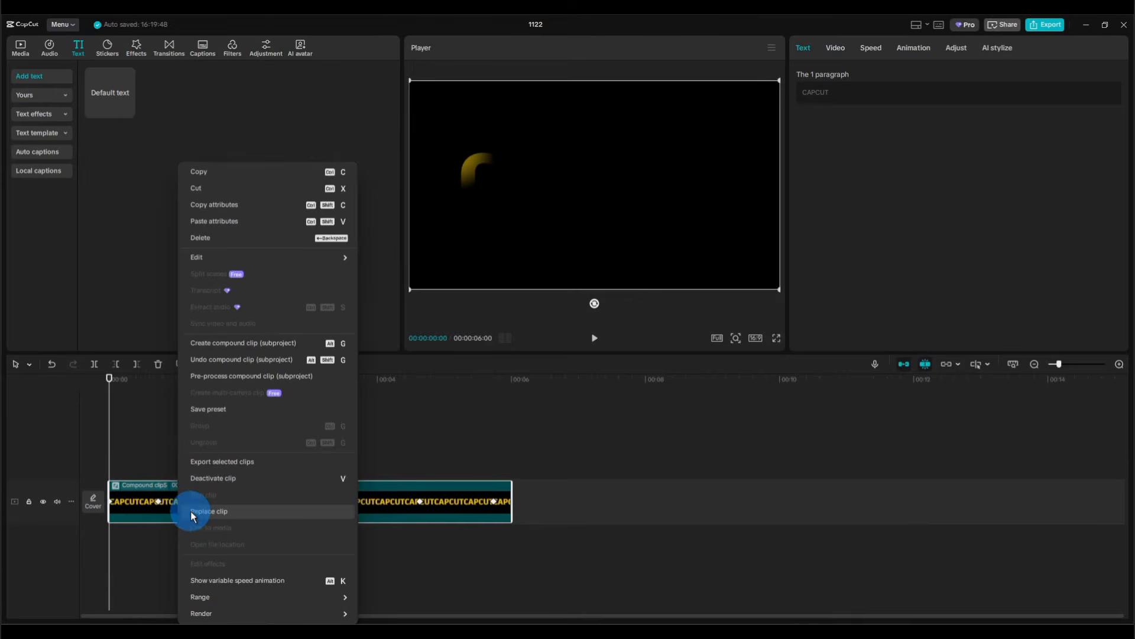
pyautogui.click(231, 580)
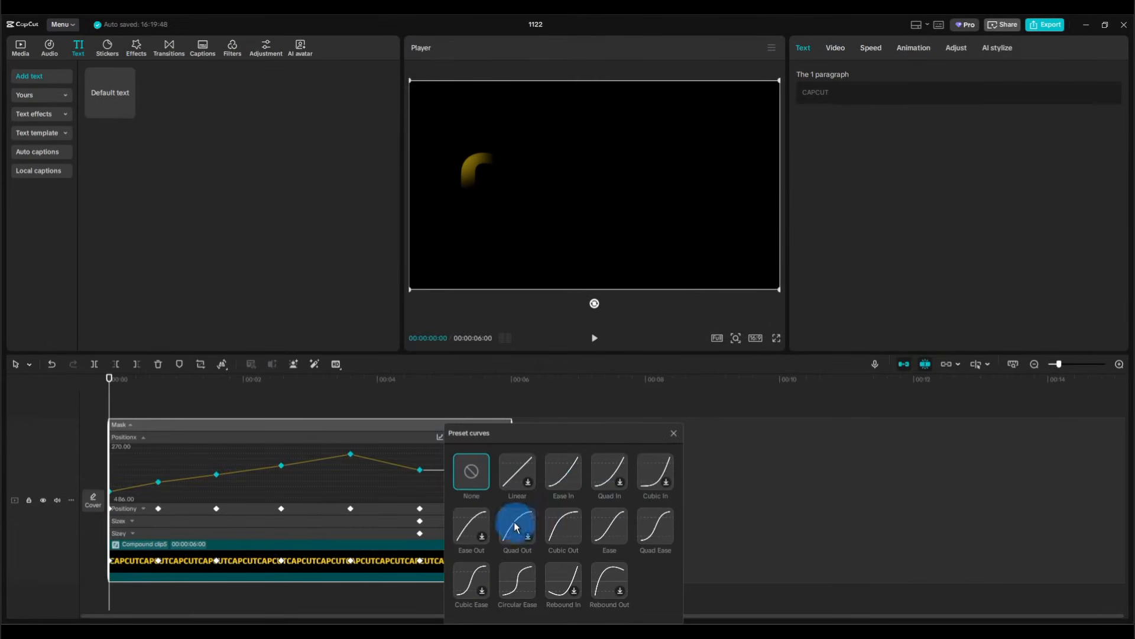
pyautogui.click(563, 472)
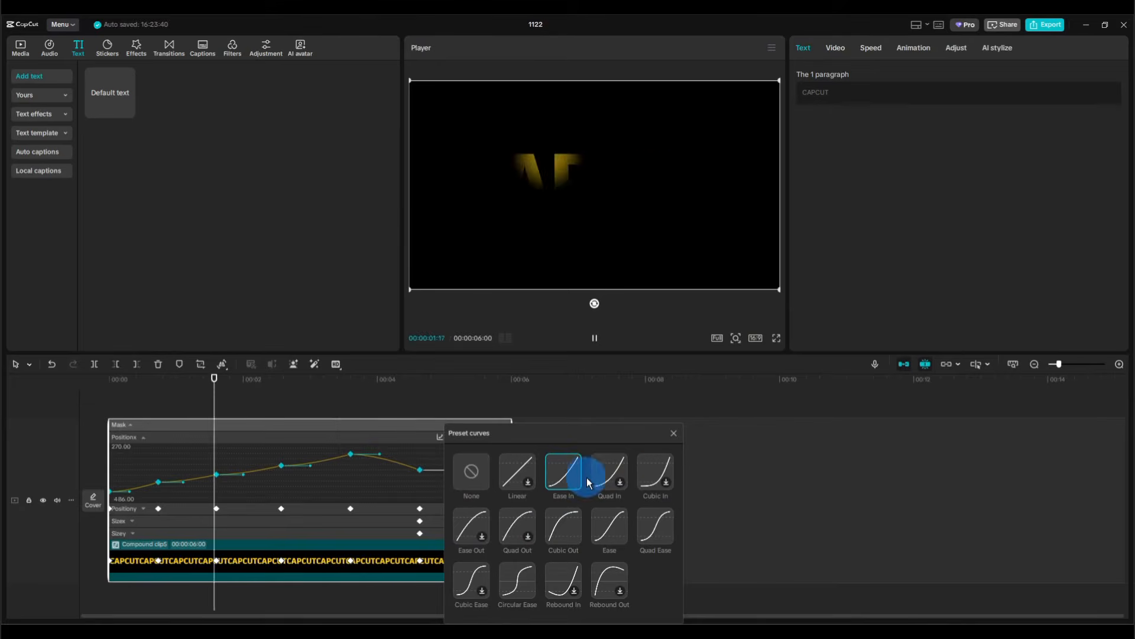
pyautogui.click(673, 434)
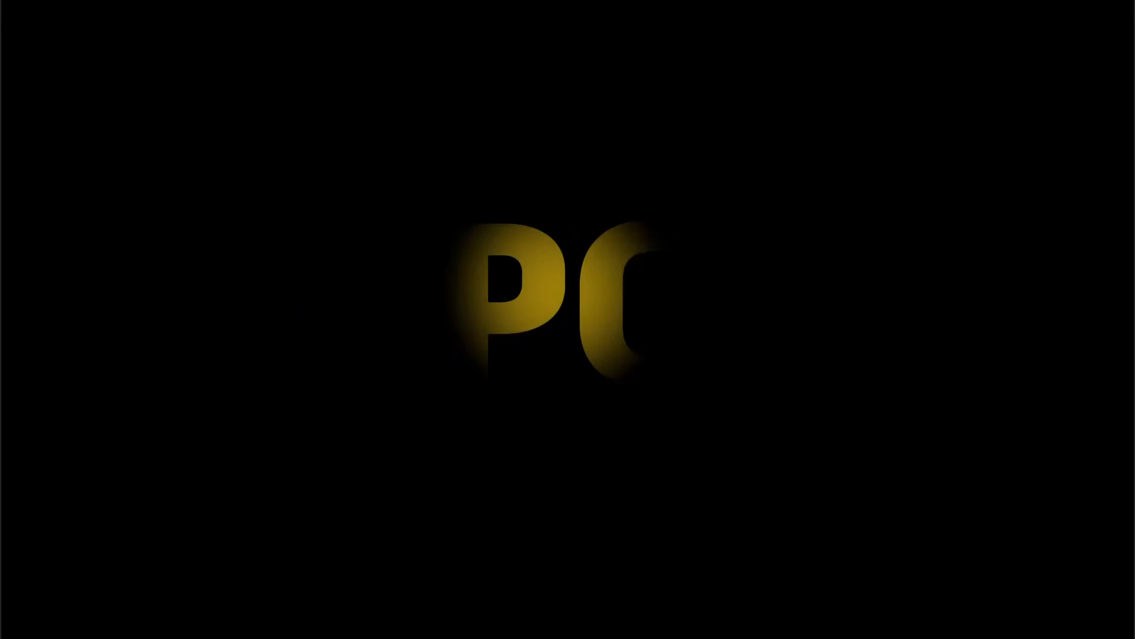
# Step: Search the effects for "glow 2" and apply the Sunset 4 video effect to the compound clip
pyautogui.click(135, 33)
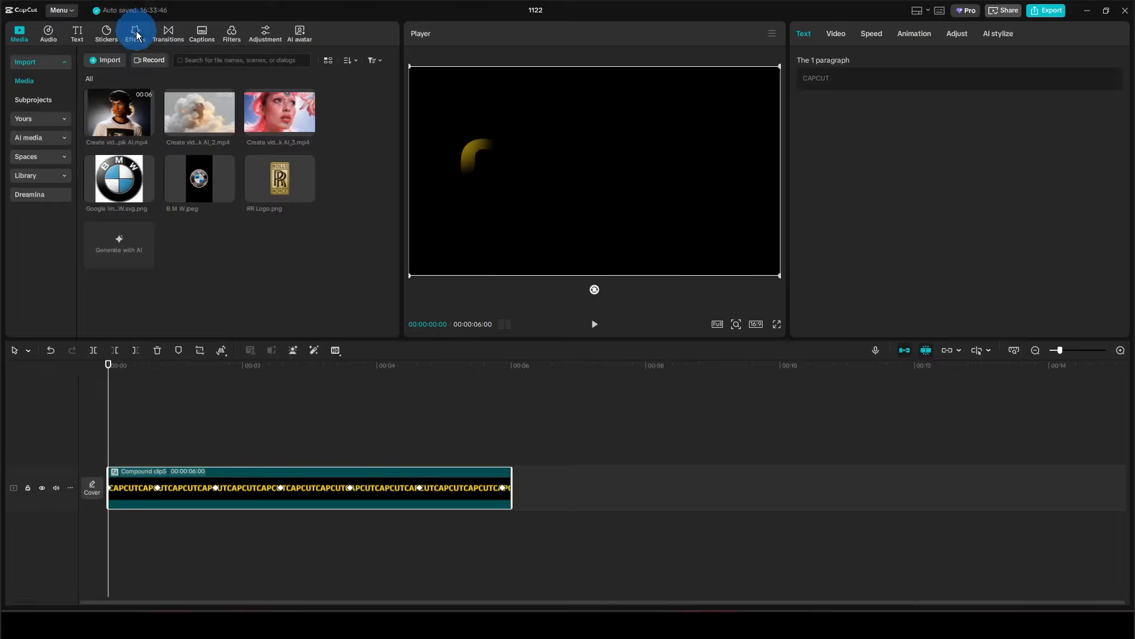
pyautogui.click(236, 60)
pyautogui.write('glow 2')
pyautogui.press('Return')
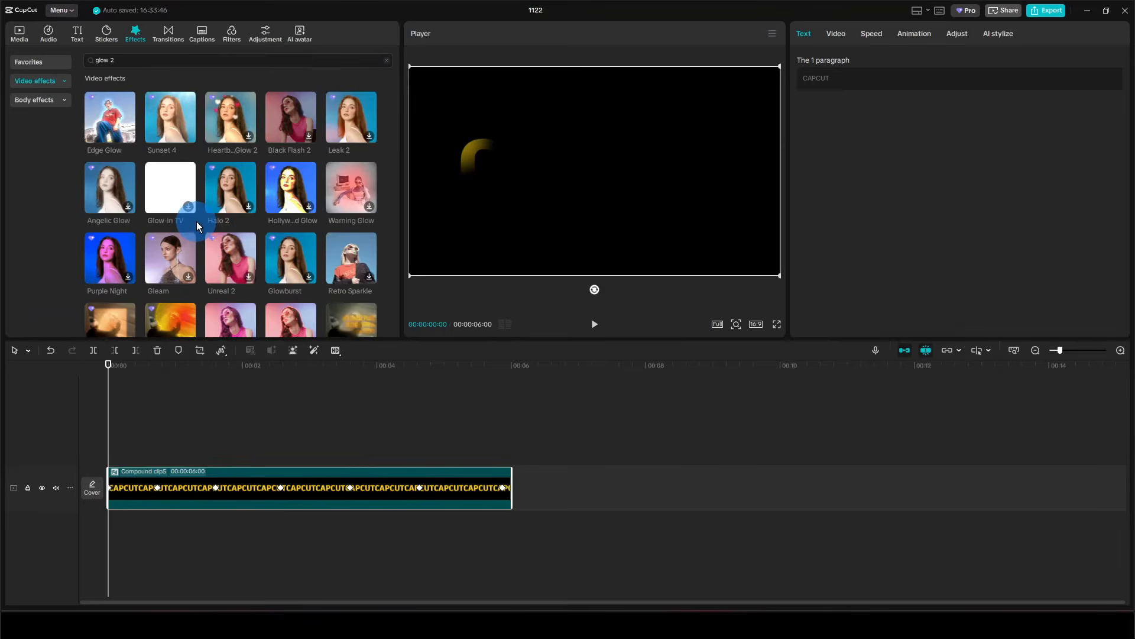
pyautogui.moveTo(171, 118); pyautogui.dragTo(136, 486)
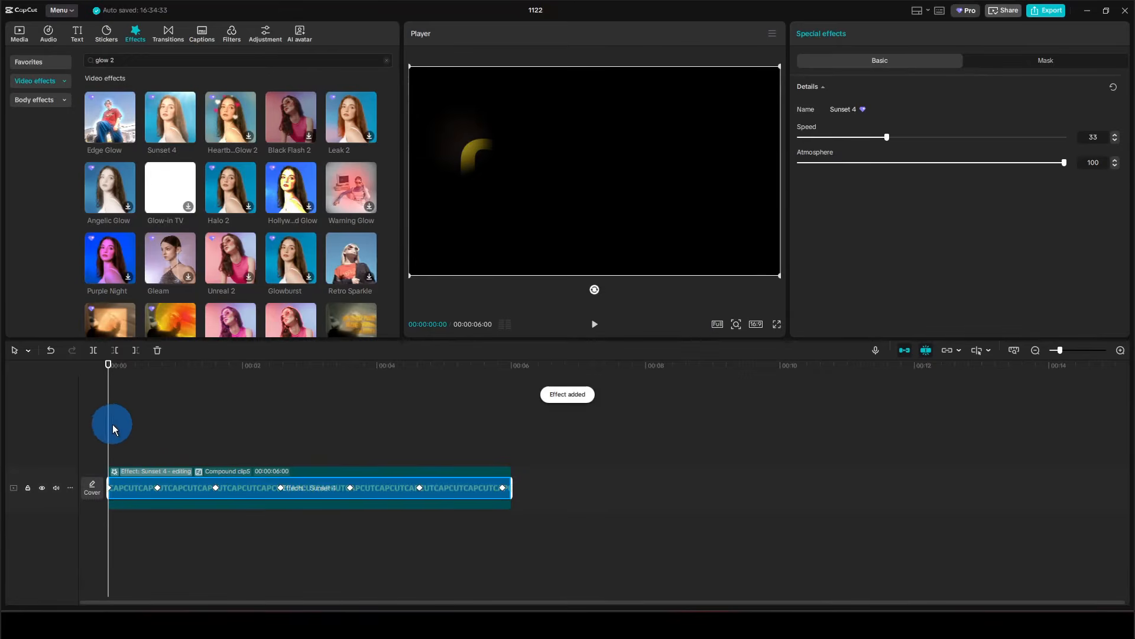
pyautogui.moveTo(112, 424); pyautogui.dragTo(64, 427)
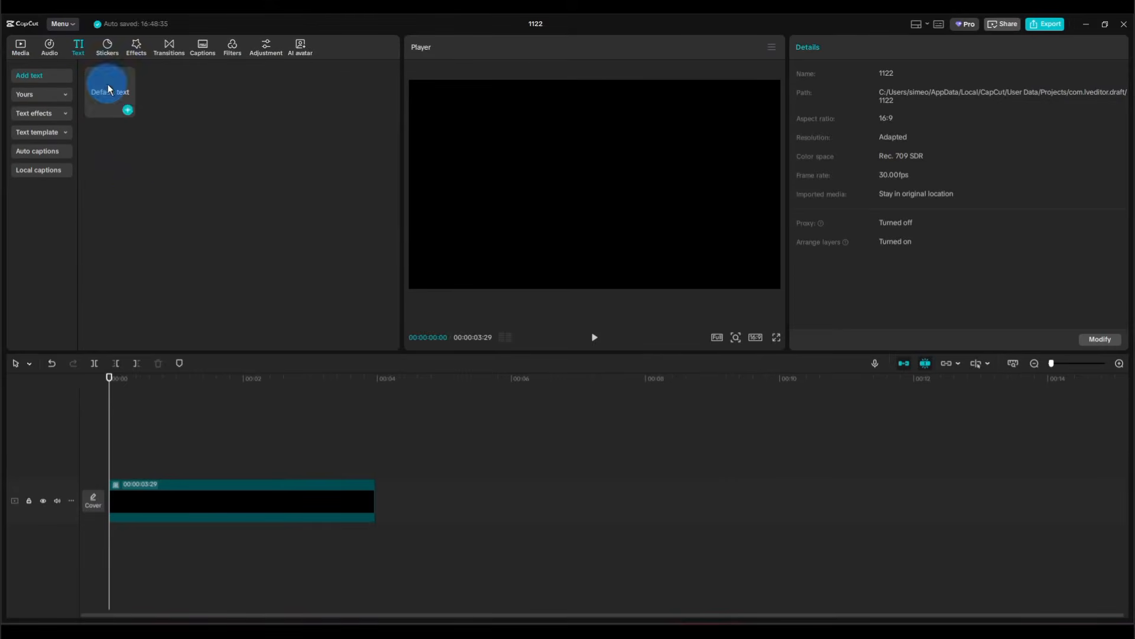
# Step: Add a default text above the new black clip, extended to the clip's end, and change its wording to CAPCUT
pyautogui.moveTo(108, 84); pyautogui.dragTo(126, 428)
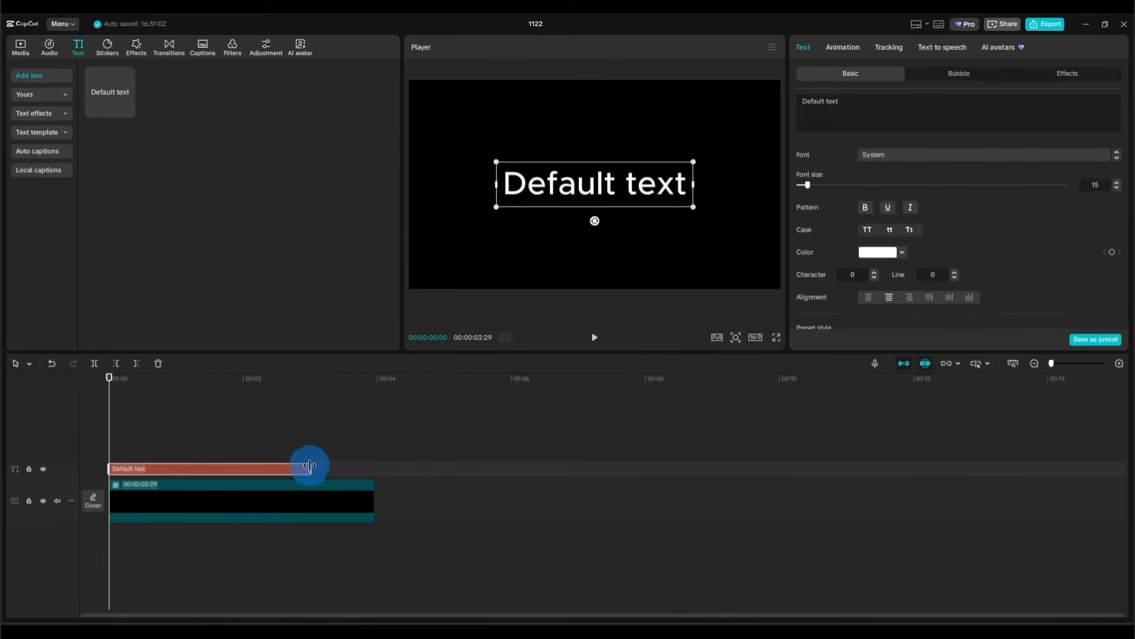
pyautogui.moveTo(310, 466); pyautogui.dragTo(375, 468)
pyautogui.moveTo(845, 102); pyautogui.dragTo(778, 99)
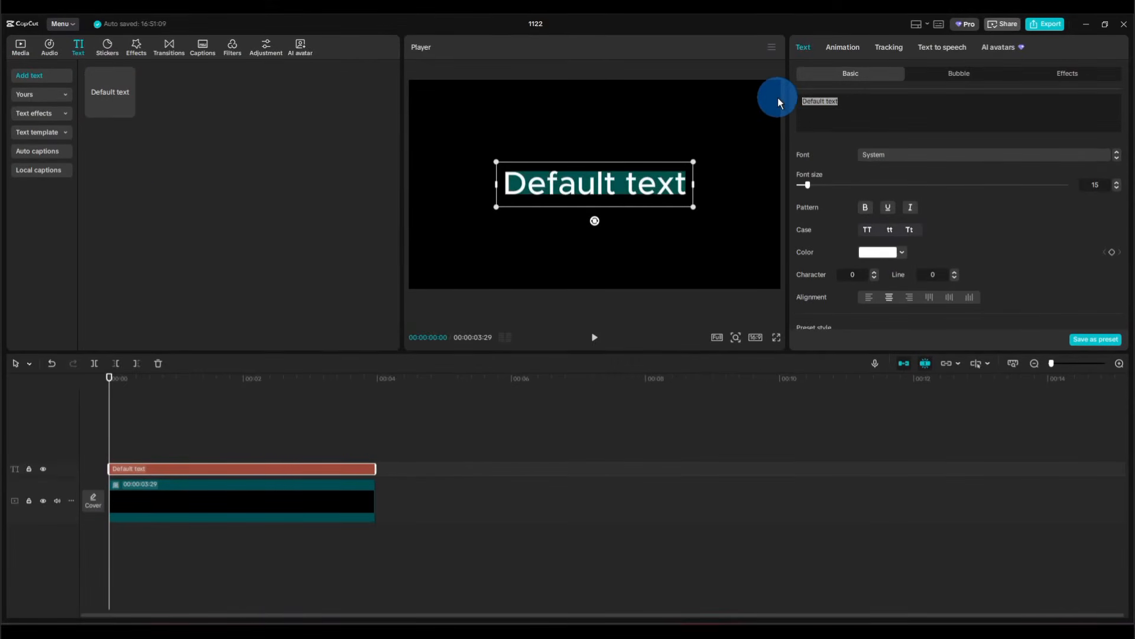
pyautogui.write('CAPCUT')
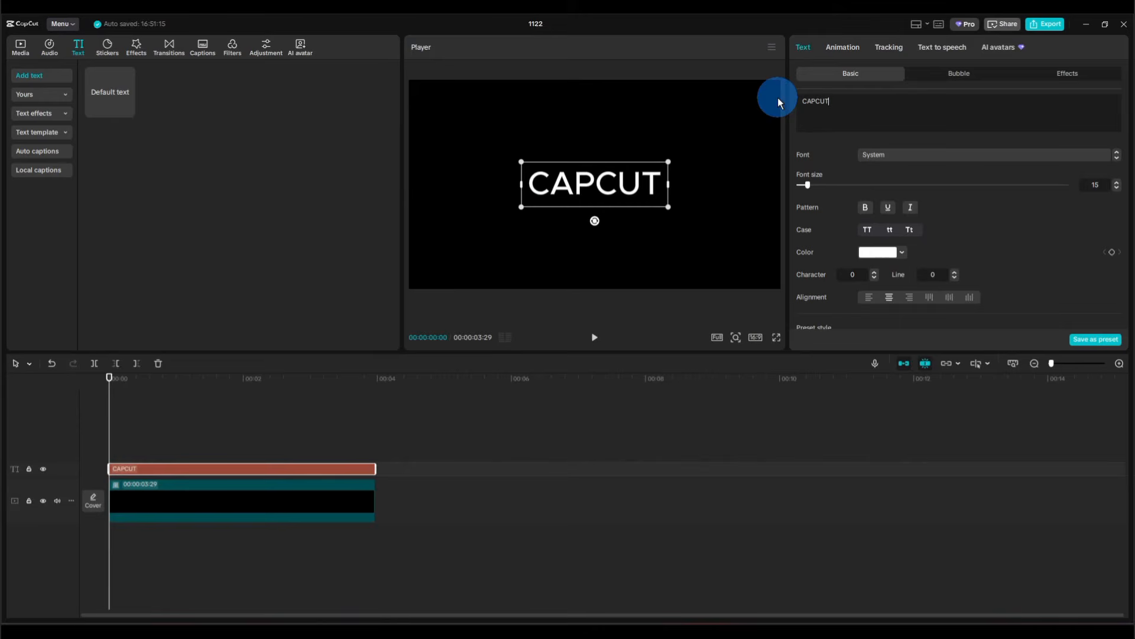
# Step: Set the new CAPCUT text in ArtifaktElement-Black and enlarge it in the preview
pyautogui.click(914, 155)
pyautogui.click(911, 211)
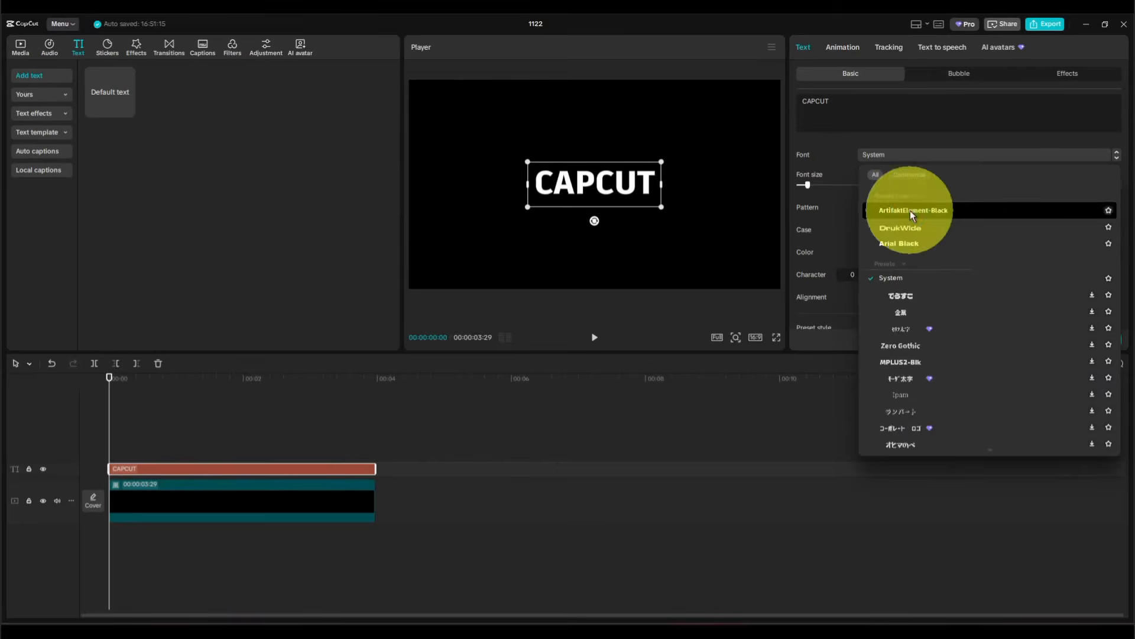
pyautogui.moveTo(661, 208); pyautogui.dragTo(723, 269)
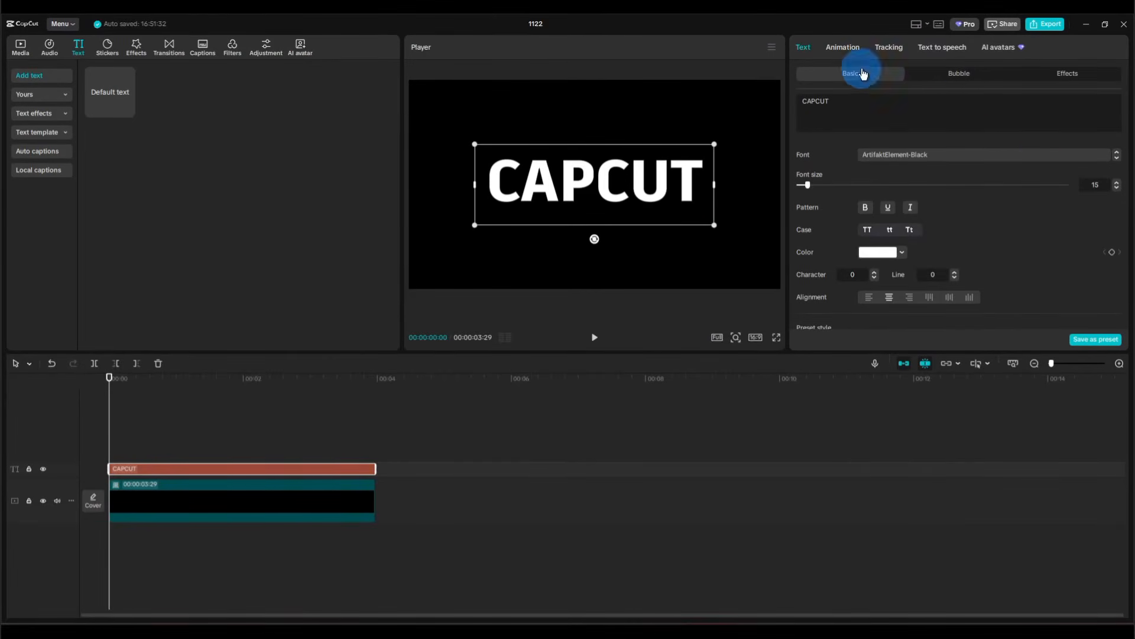
# Step: Apply the dark metallic grey text effect to CAPCUT and scale the text up slightly
pyautogui.click(1092, 82)
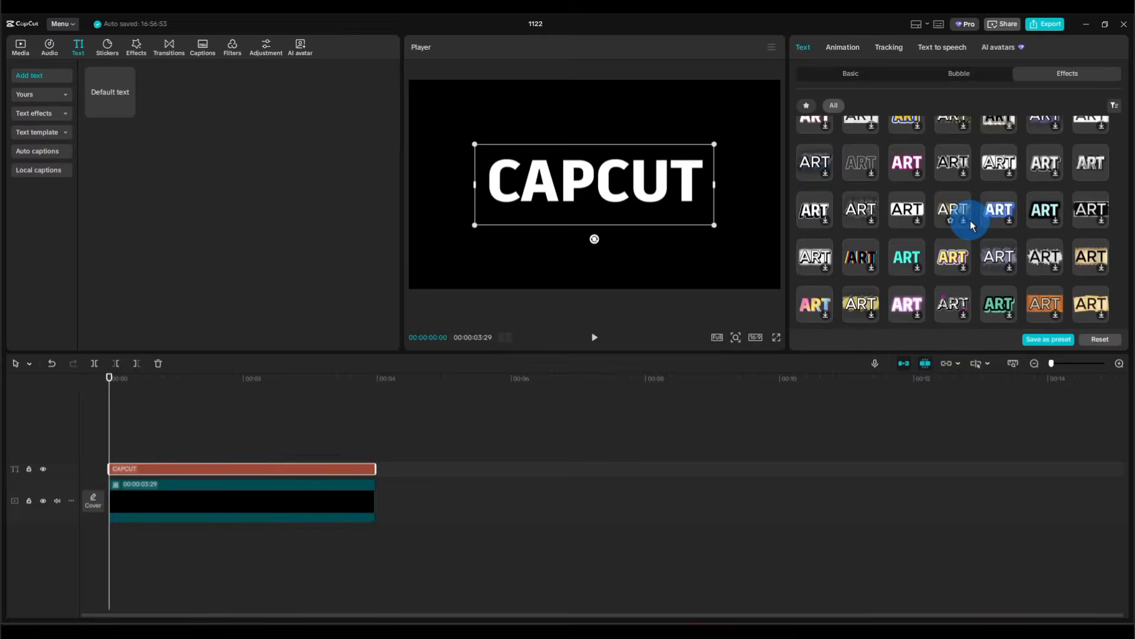
pyautogui.scroll(-1, 988, 249)
pyautogui.click(999, 256)
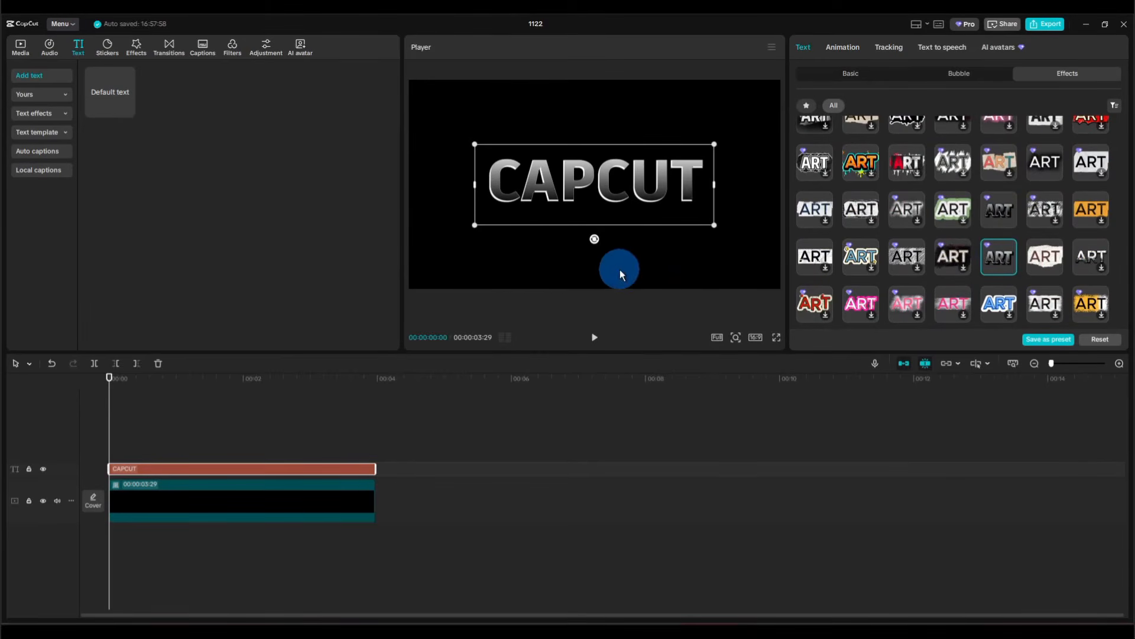
pyautogui.moveTo(714, 225); pyautogui.dragTo(734, 237)
# Step: Combine the CAPCUT text and the black clip beneath it into one compound clip
pyautogui.moveTo(418, 431); pyautogui.dragTo(335, 542)
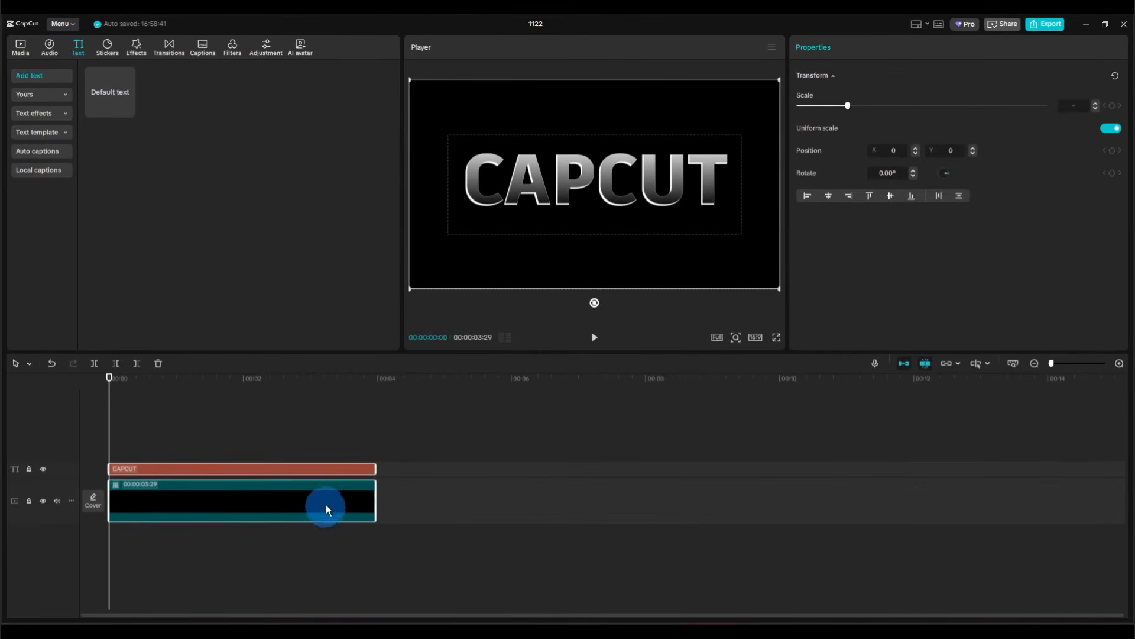
pyautogui.rightClick(329, 506)
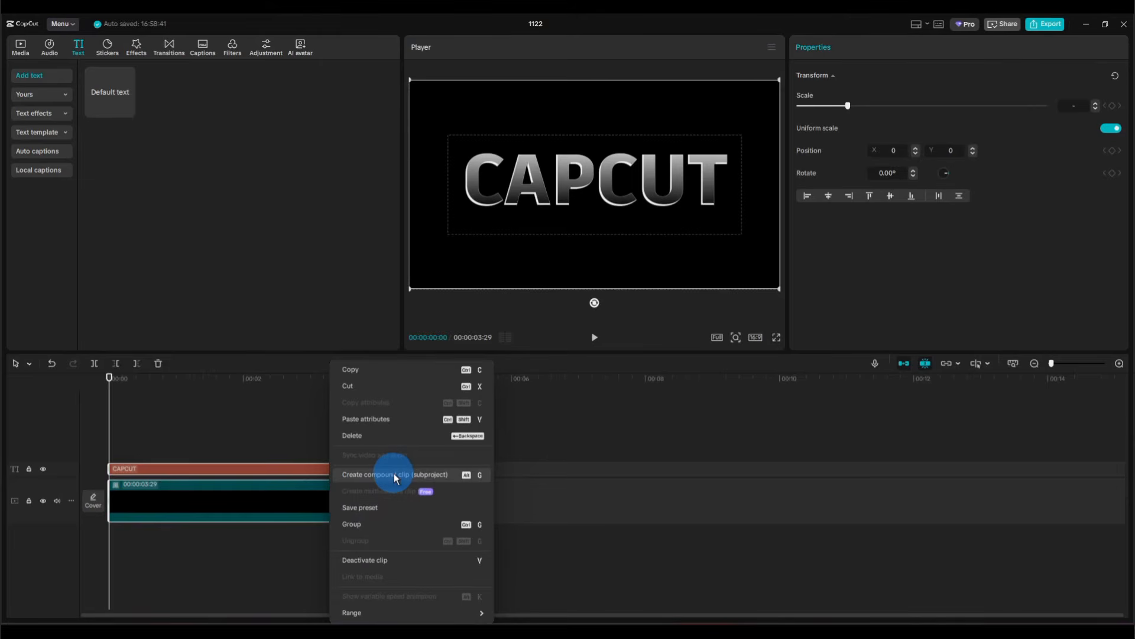
pyautogui.click(394, 473)
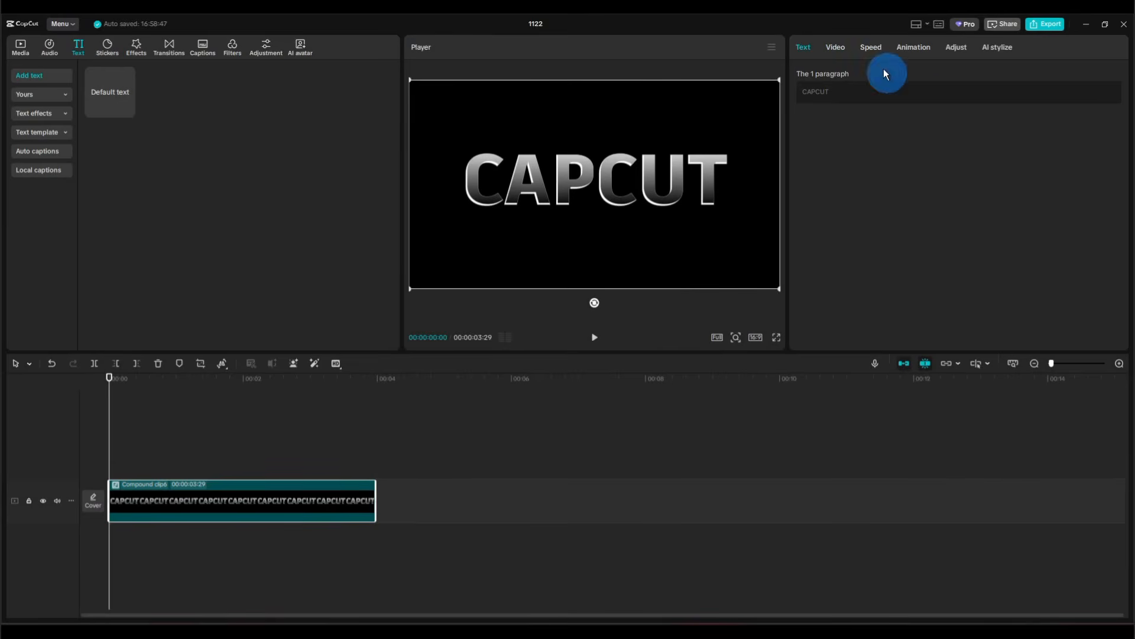
# Step: Add a Filmstrip mask to the CAPCUT compound clip
pyautogui.click(836, 48)
pyautogui.click(829, 121)
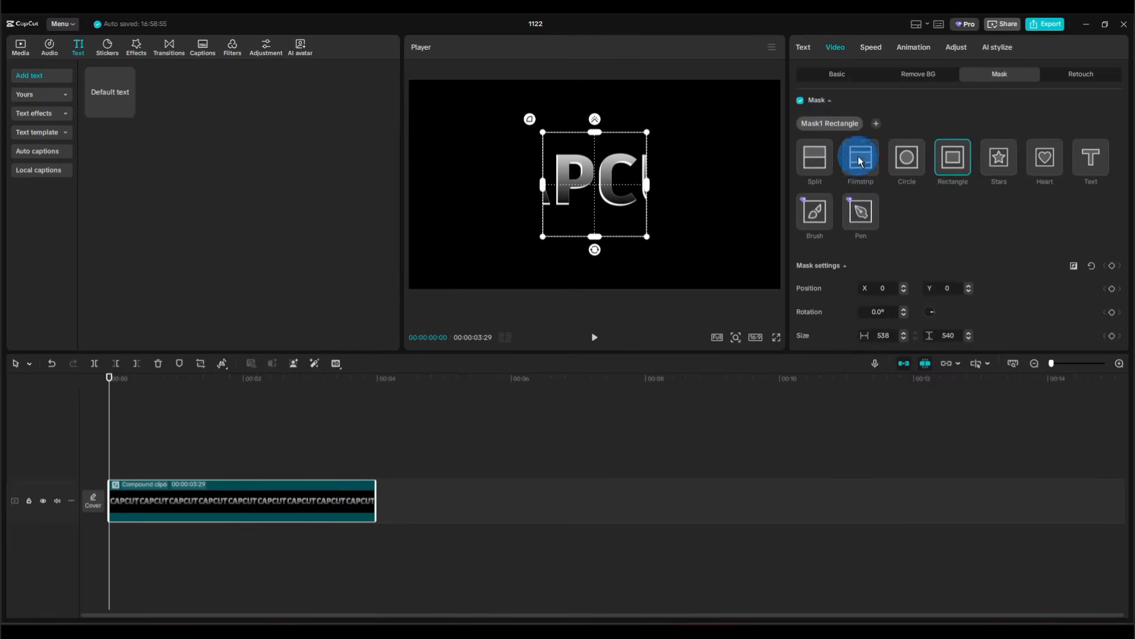
pyautogui.click(859, 157)
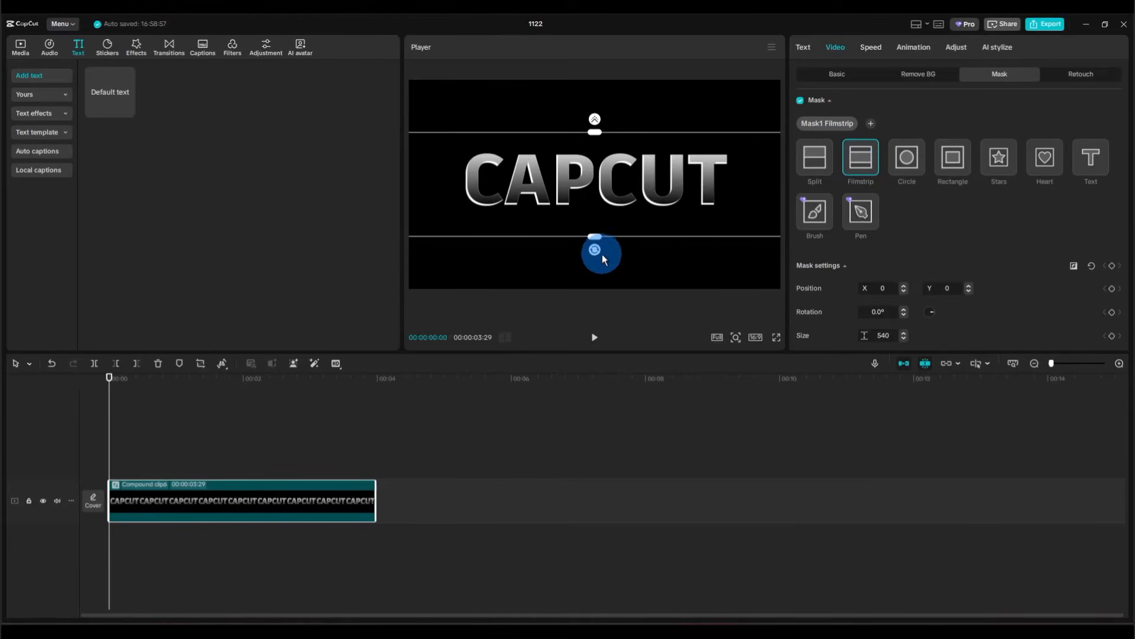
# Step: Rotate the filmstrip mask to -55°, narrow its size to 261 and feather its edges
pyautogui.moveTo(596, 250); pyautogui.dragTo(624, 208)
pyautogui.click(876, 311)
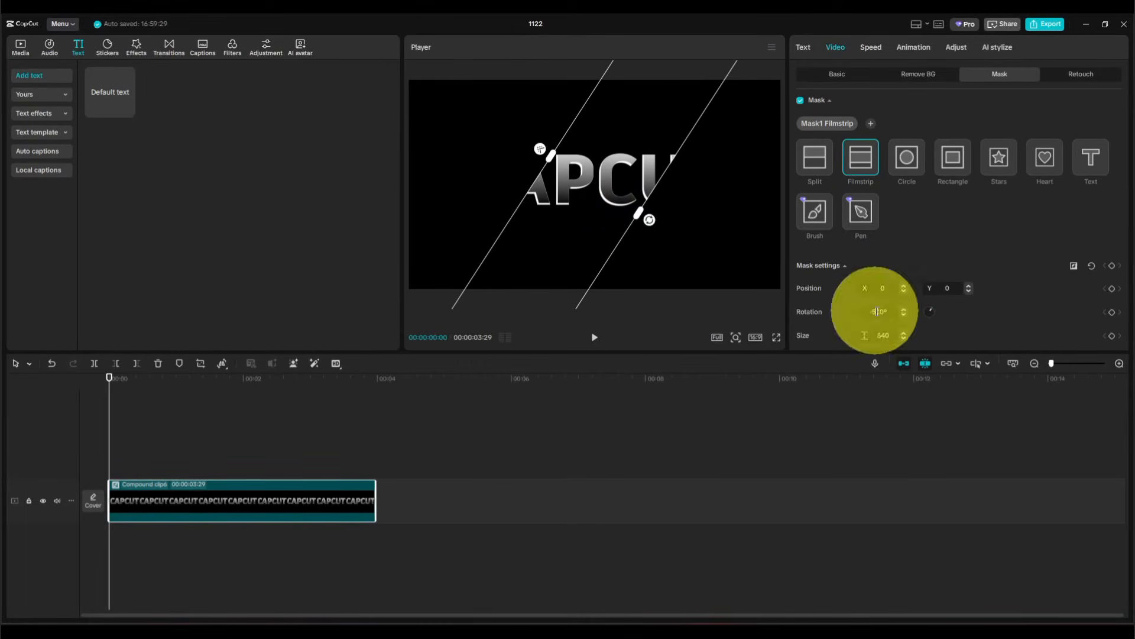
pyautogui.press('Return')
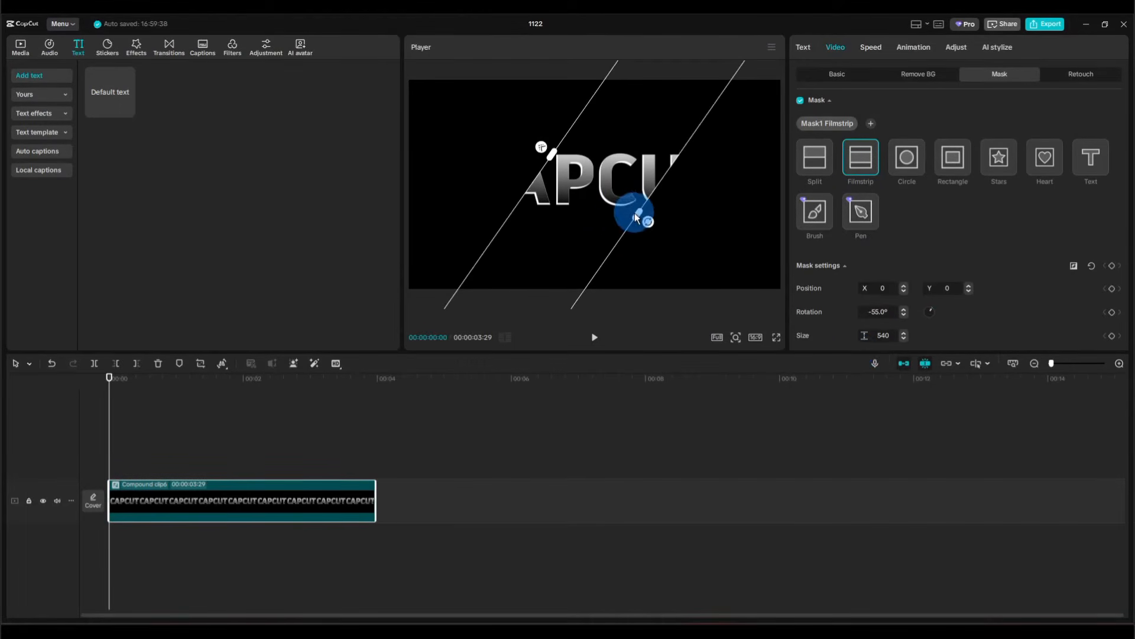
pyautogui.moveTo(634, 213); pyautogui.dragTo(608, 197)
pyautogui.moveTo(567, 162)
pyautogui.mouseDown()
pyautogui.moveTo(551, 155)
pyautogui.moveTo(554, 169)
pyautogui.mouseUp()
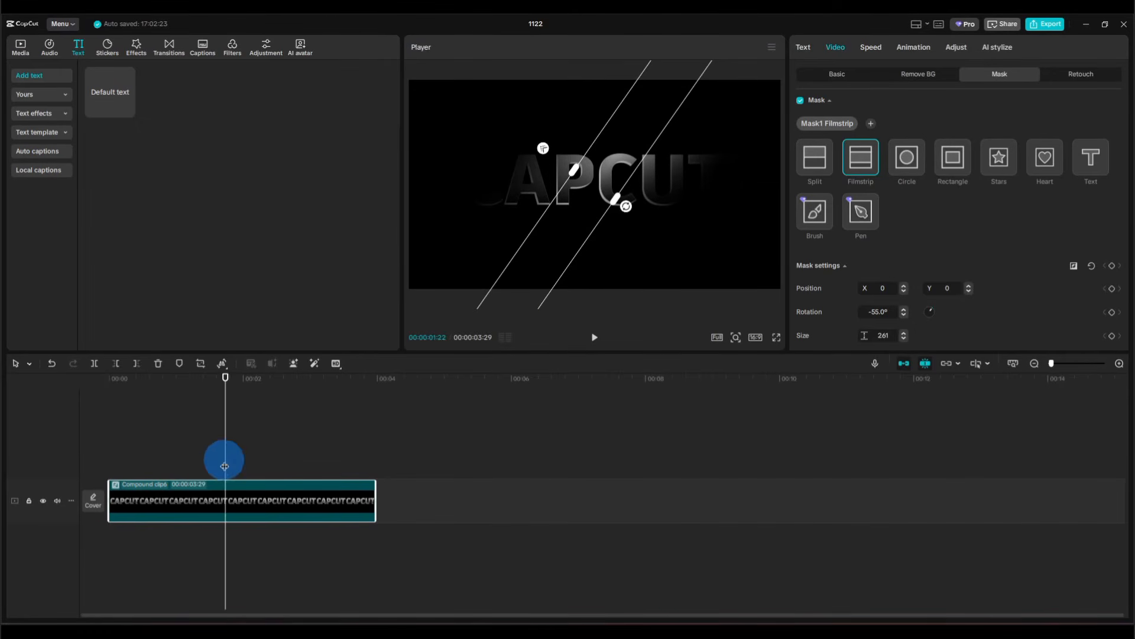
# Step: Keyframe the mask's position from X -960, Y 277 at the clip's start to X 938, Y -540 at its end, and preview the sweep
pyautogui.moveTo(549, 255); pyautogui.dragTo(363, 200)
pyautogui.click(1112, 288)
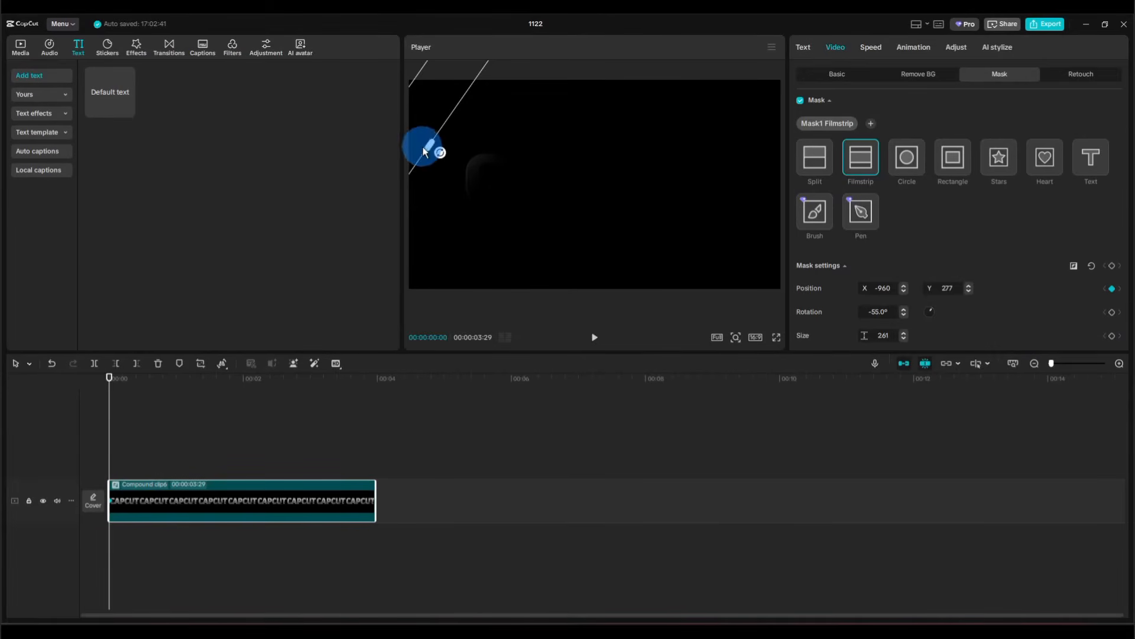
pyautogui.moveTo(109, 449); pyautogui.dragTo(375, 451)
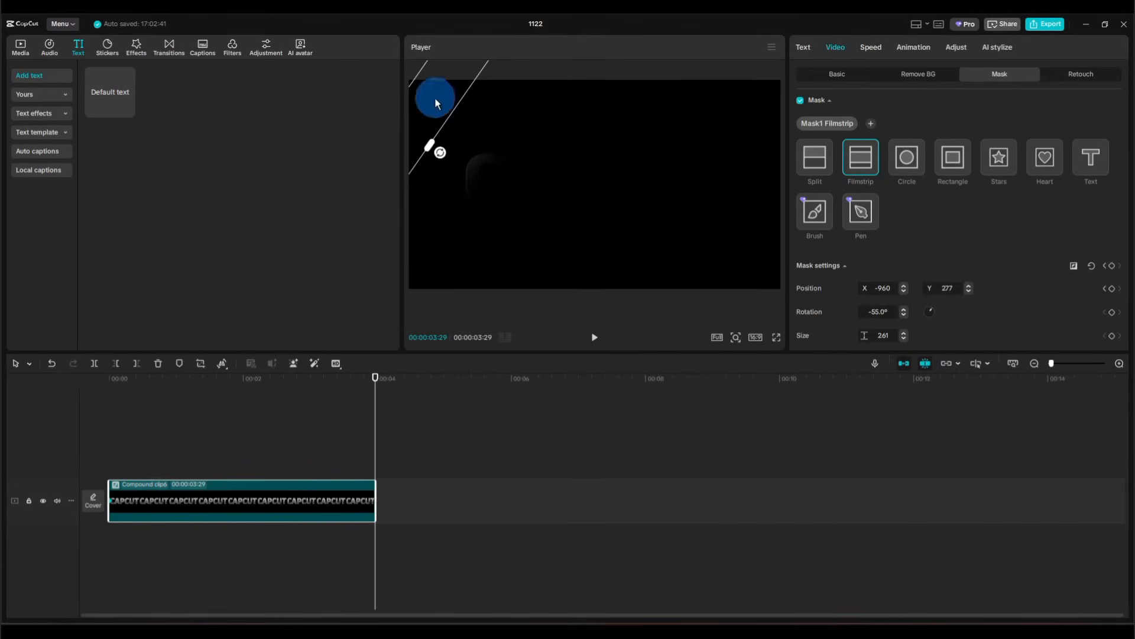
pyautogui.moveTo(436, 99); pyautogui.dragTo(779, 262)
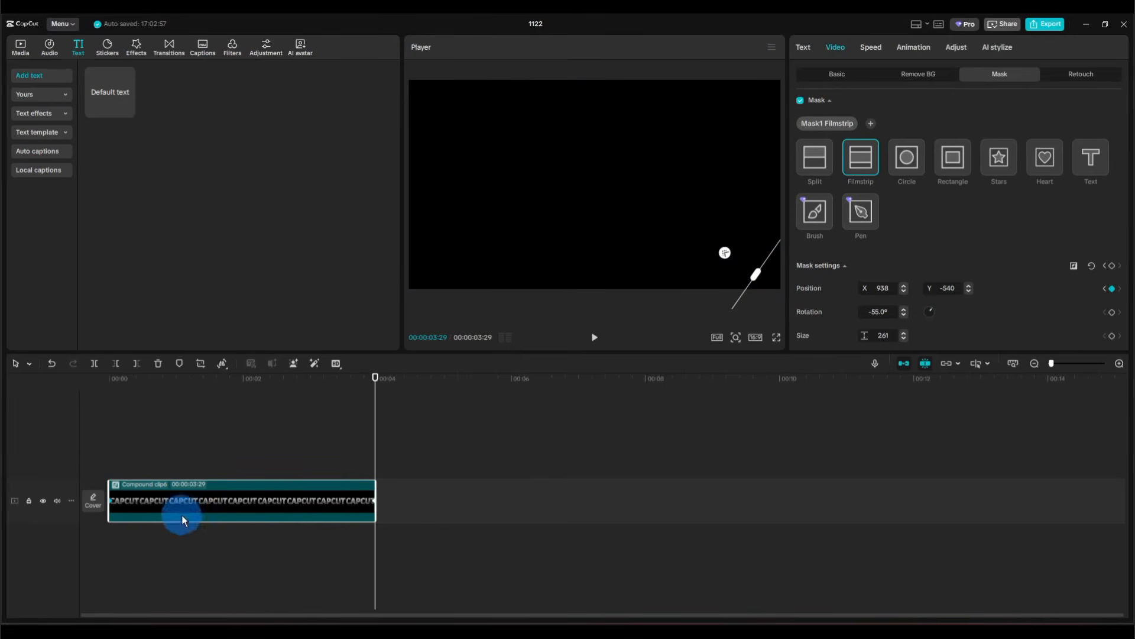
pyautogui.click(97, 451)
pyautogui.press('space')
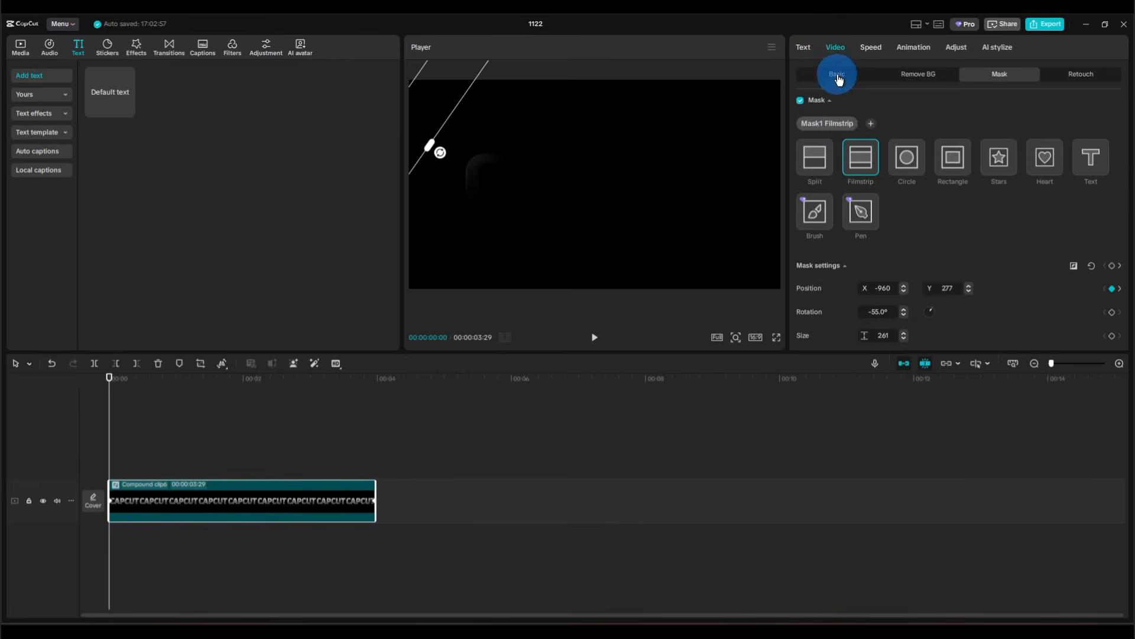
# Step: Keyframe the compound clip's scale from 75% at its start to 100% at its end, and play the animation from the beginning
pyautogui.click(837, 74)
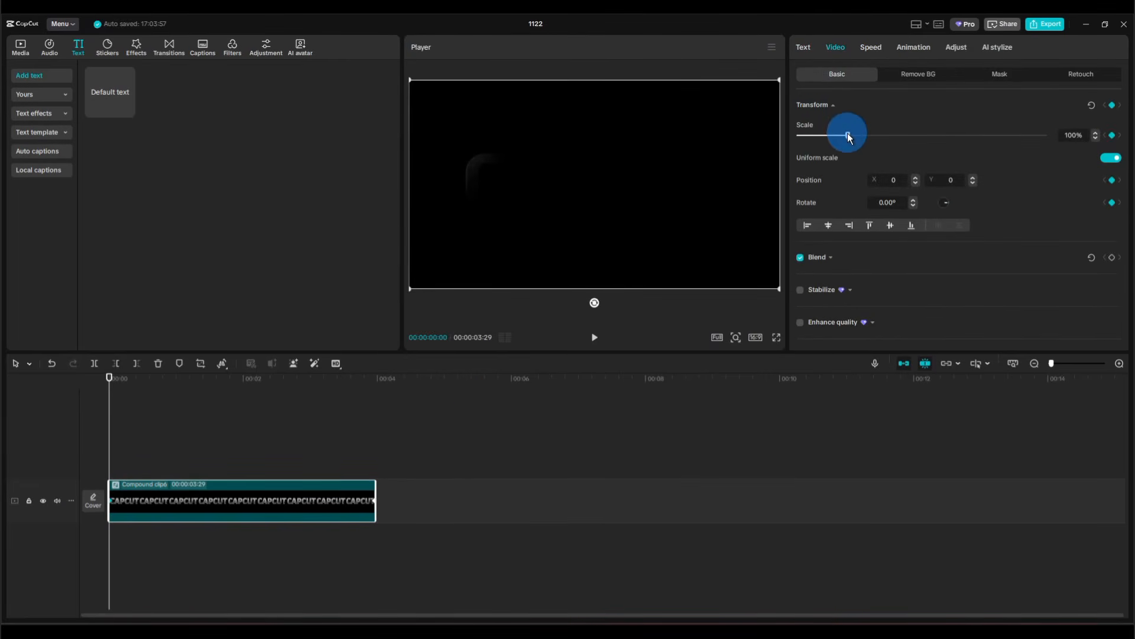
pyautogui.moveTo(847, 135); pyautogui.dragTo(835, 135)
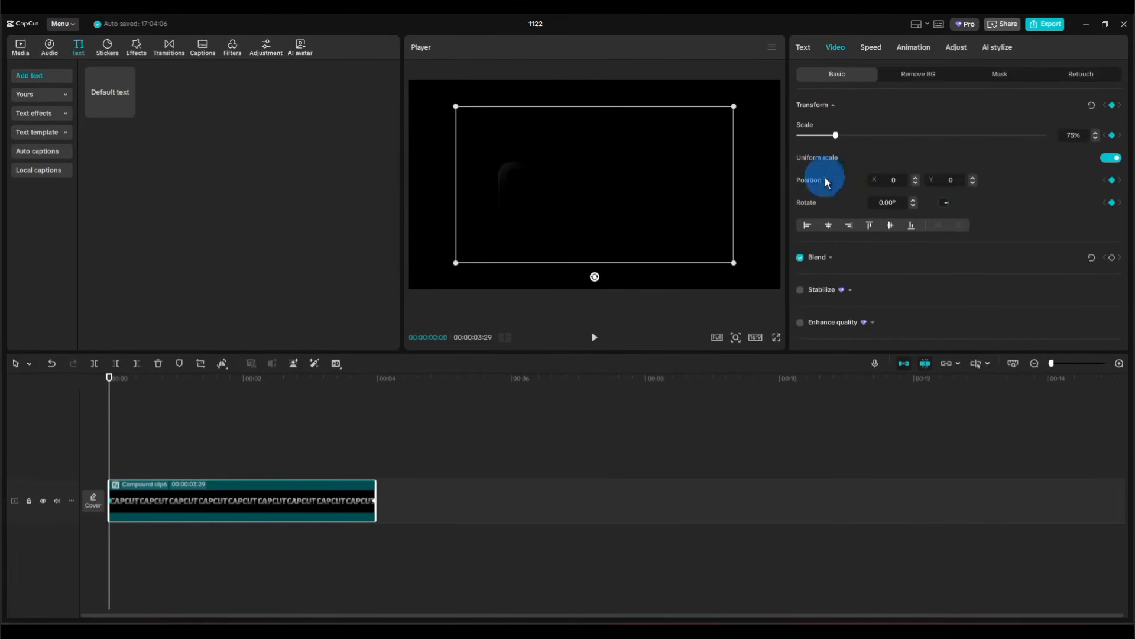
pyautogui.moveTo(108, 441); pyautogui.dragTo(619, 374)
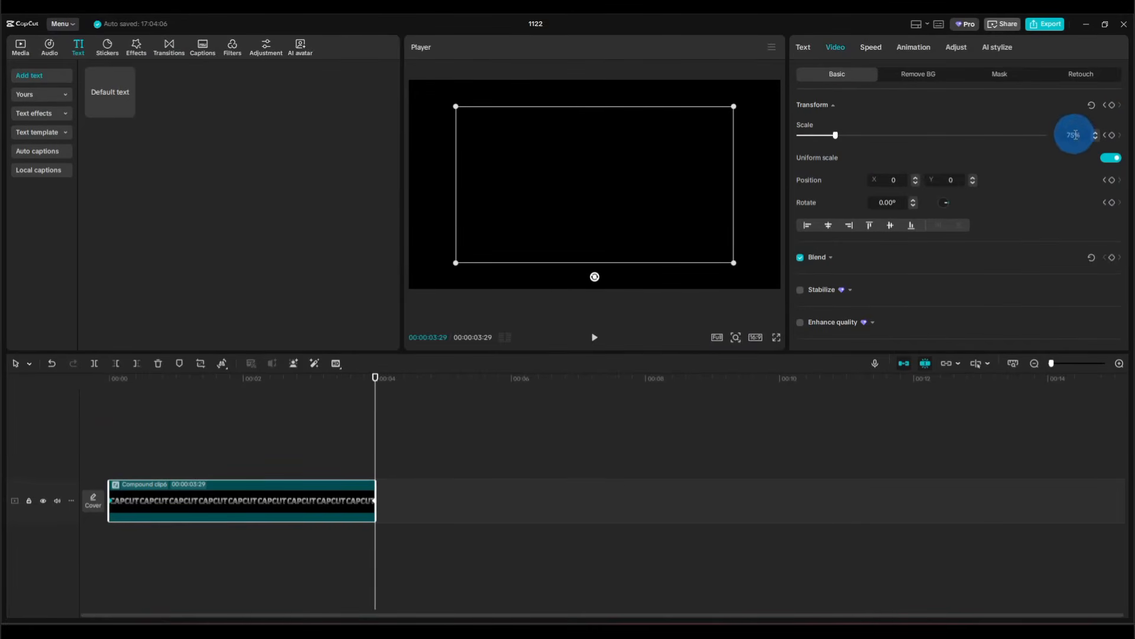
pyautogui.moveTo(1075, 135); pyautogui.dragTo(1062, 135)
pyautogui.write('100')
pyautogui.press('Return')
pyautogui.click(170, 456)
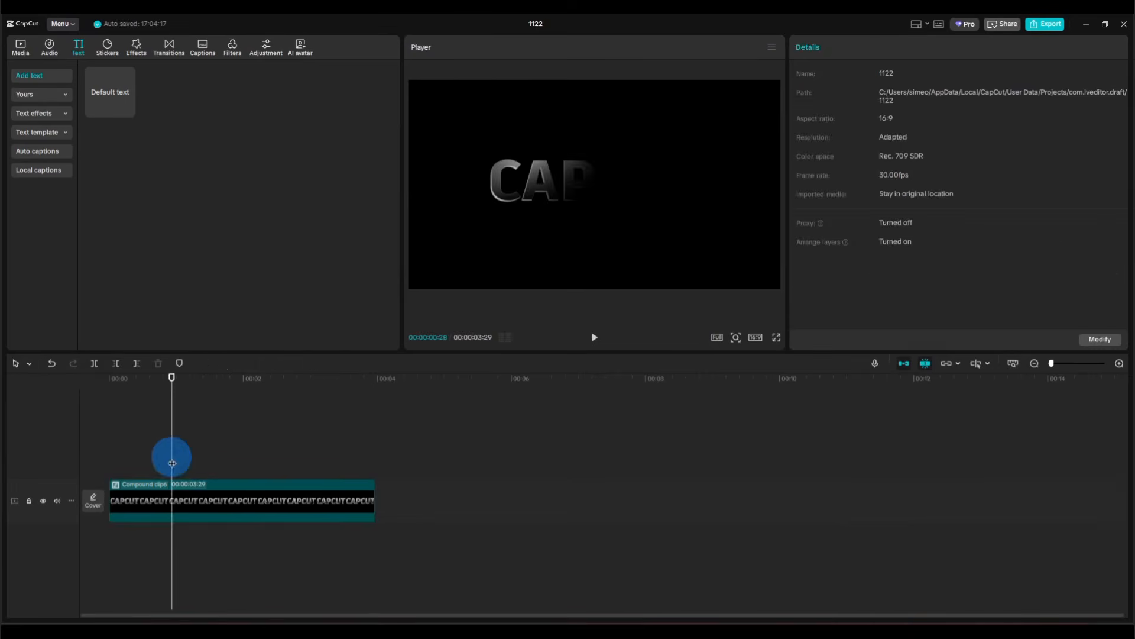
pyautogui.click(103, 456)
pyautogui.press('space')
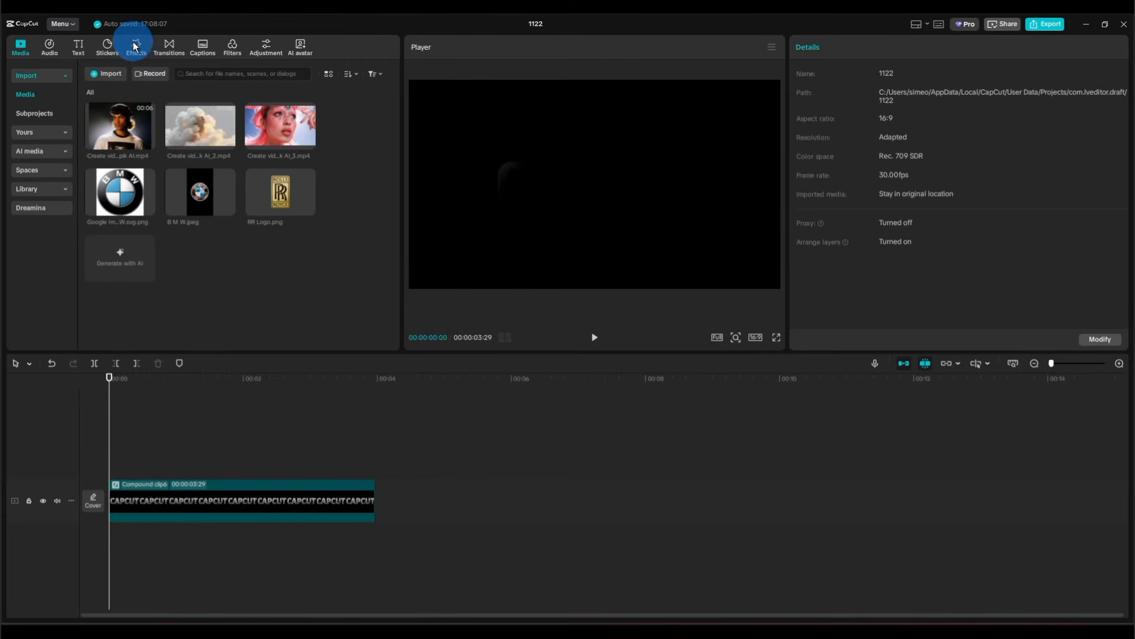
# Step: Apply the Sunset 4 video effect to the CAPCUT compound clip and deselect it
pyautogui.click(135, 46)
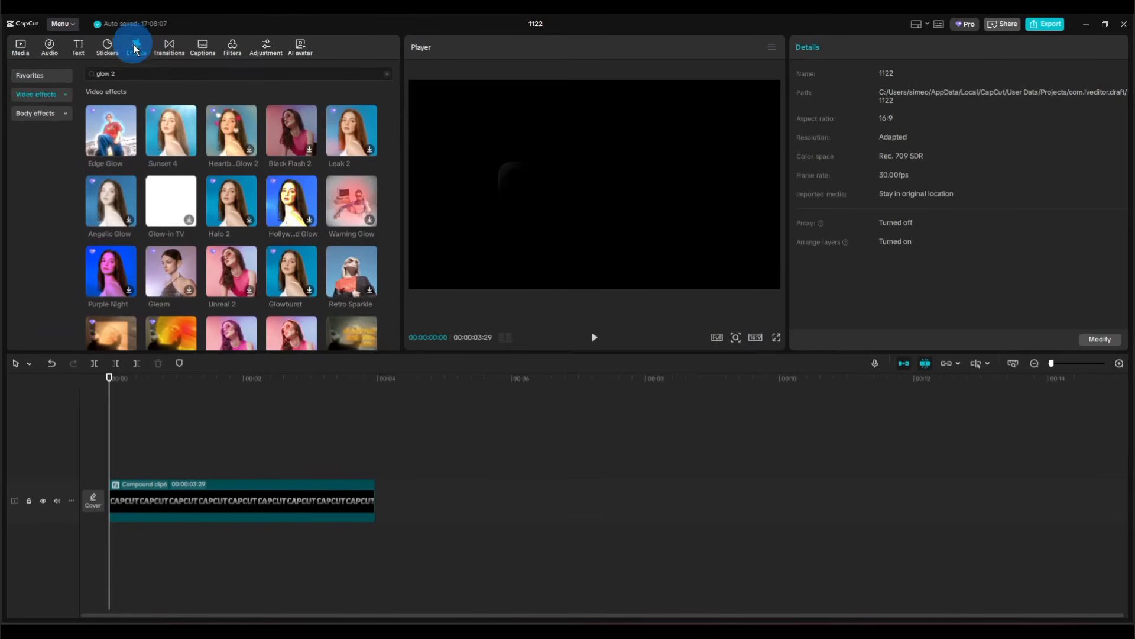
pyautogui.moveTo(174, 137); pyautogui.dragTo(119, 496)
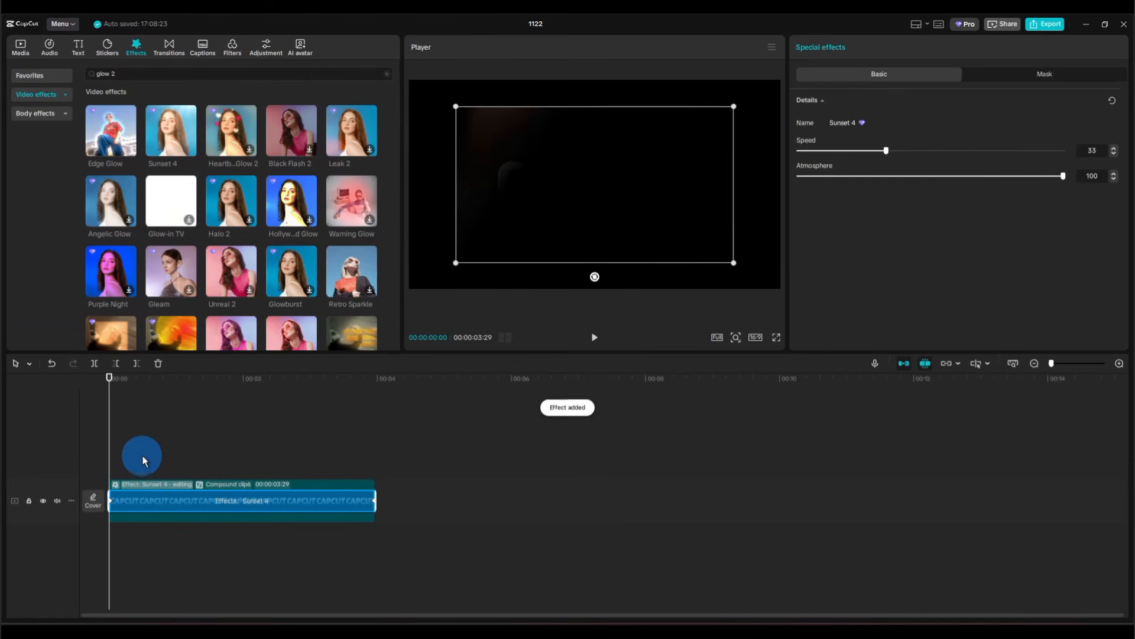
pyautogui.click(127, 451)
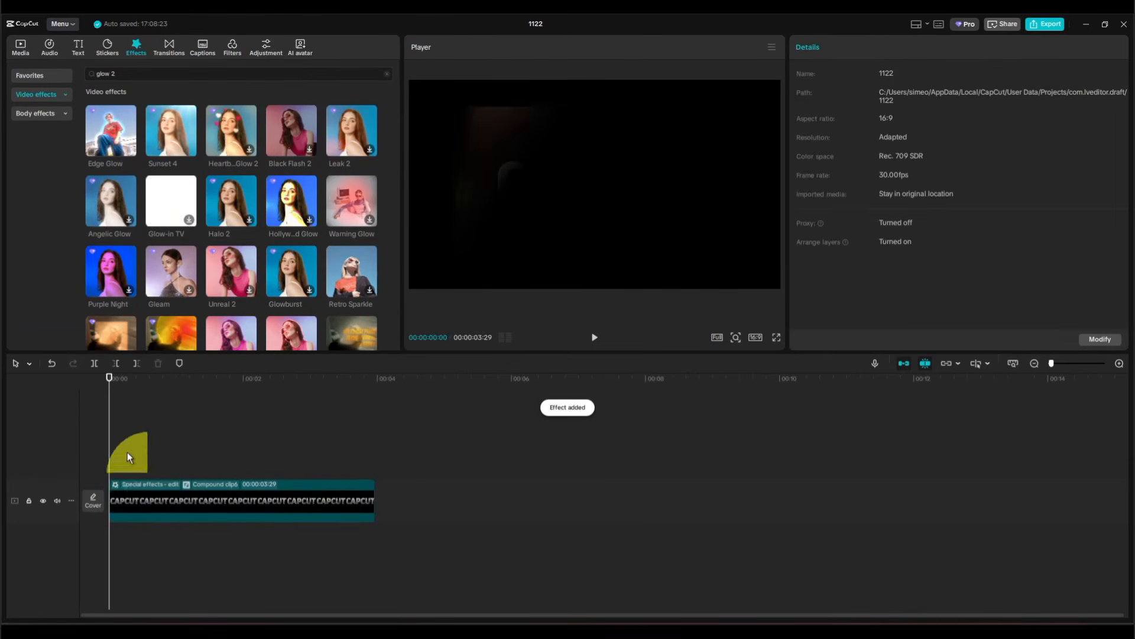